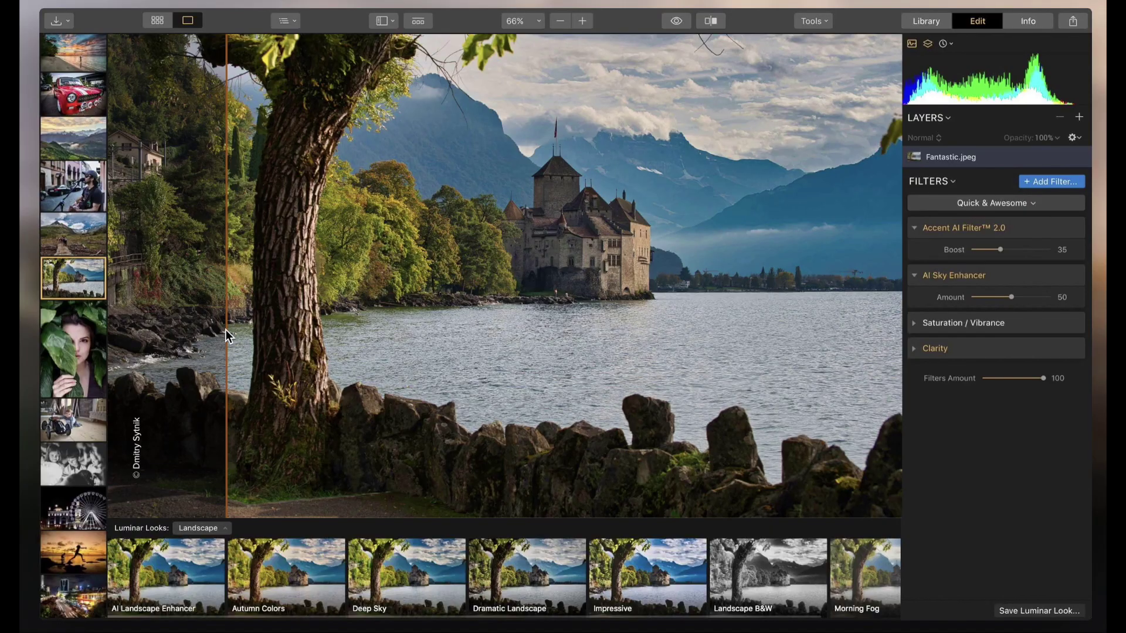
Step: Drag the before/after divider across the beach photo to compare the Accent AI 46 edit
left_click_drag(225, 329, 253, 287)
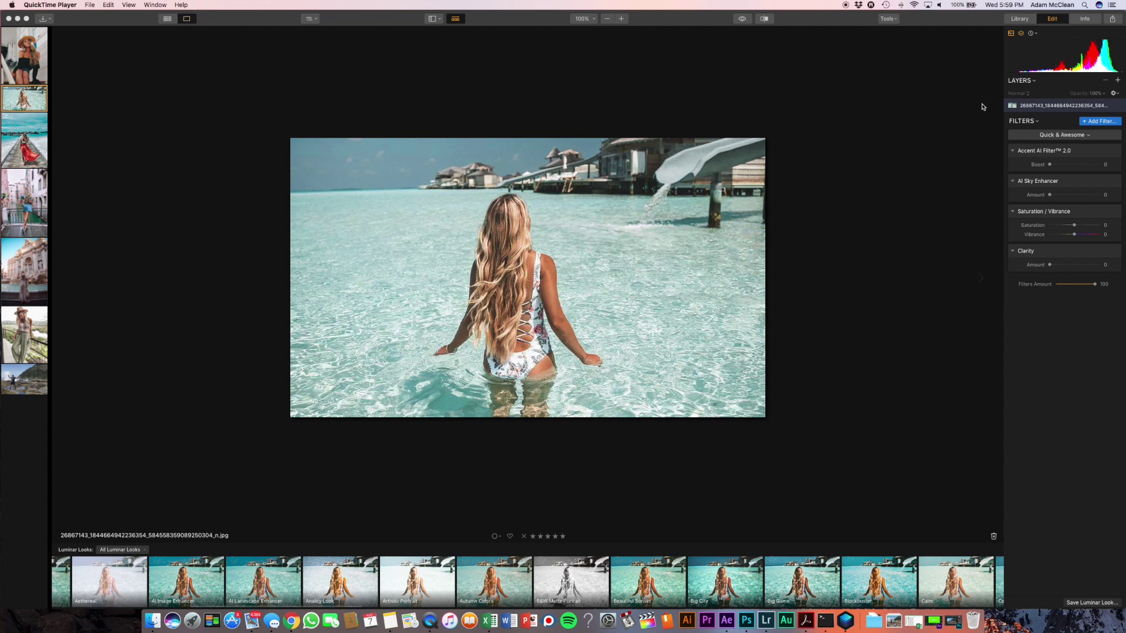
Step: Keep the Quick & Awesome workspace for the woman-in-the-water photo
left_click(1073, 136)
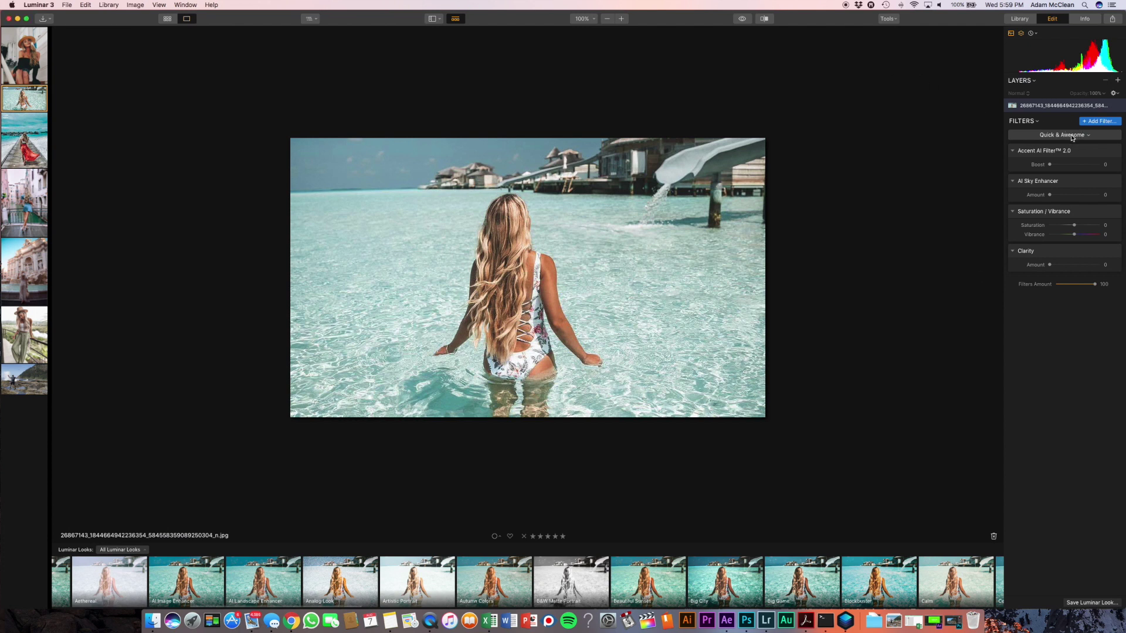
left_click(1073, 136)
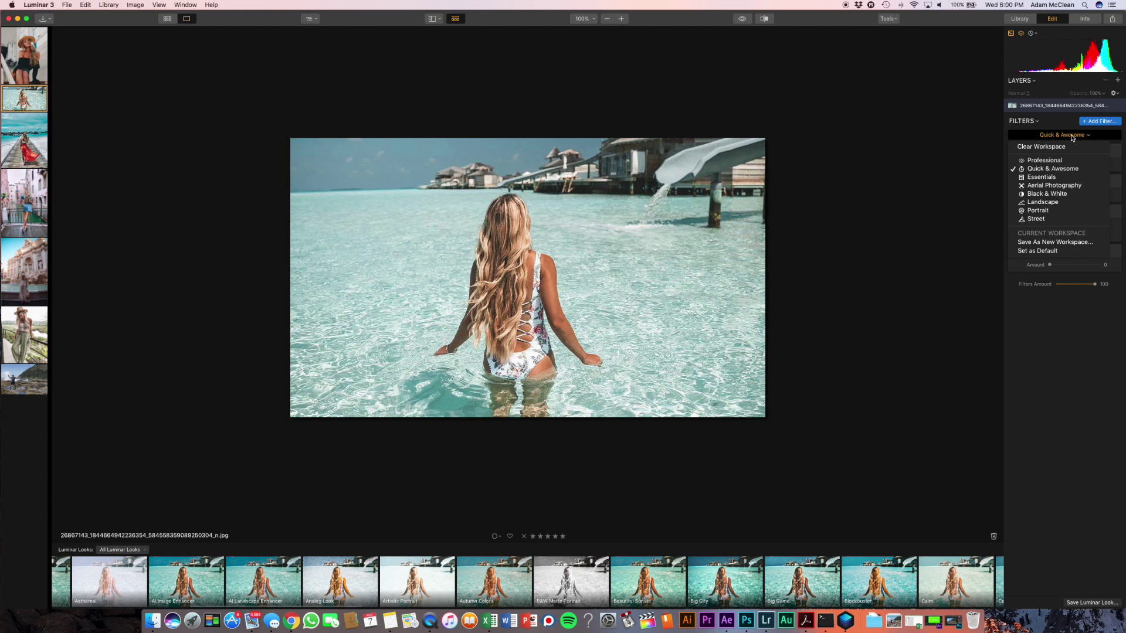
left_click(1071, 137)
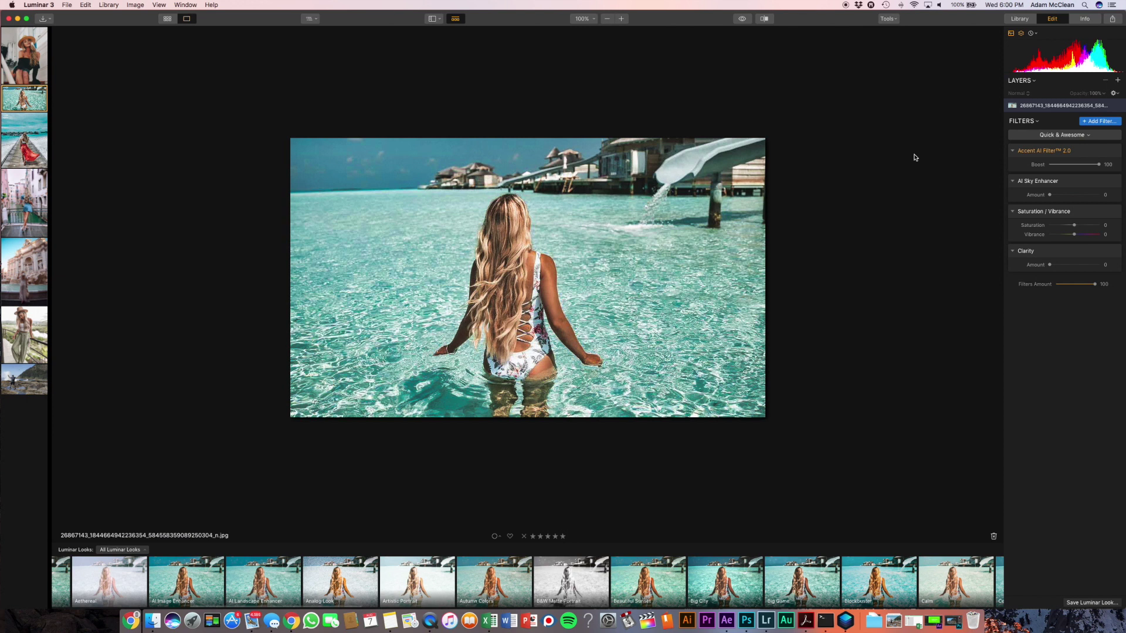
Step: Toggle the preview to compare the Accent AI 100 edit with the original
left_click(741, 20)
left_click(742, 21)
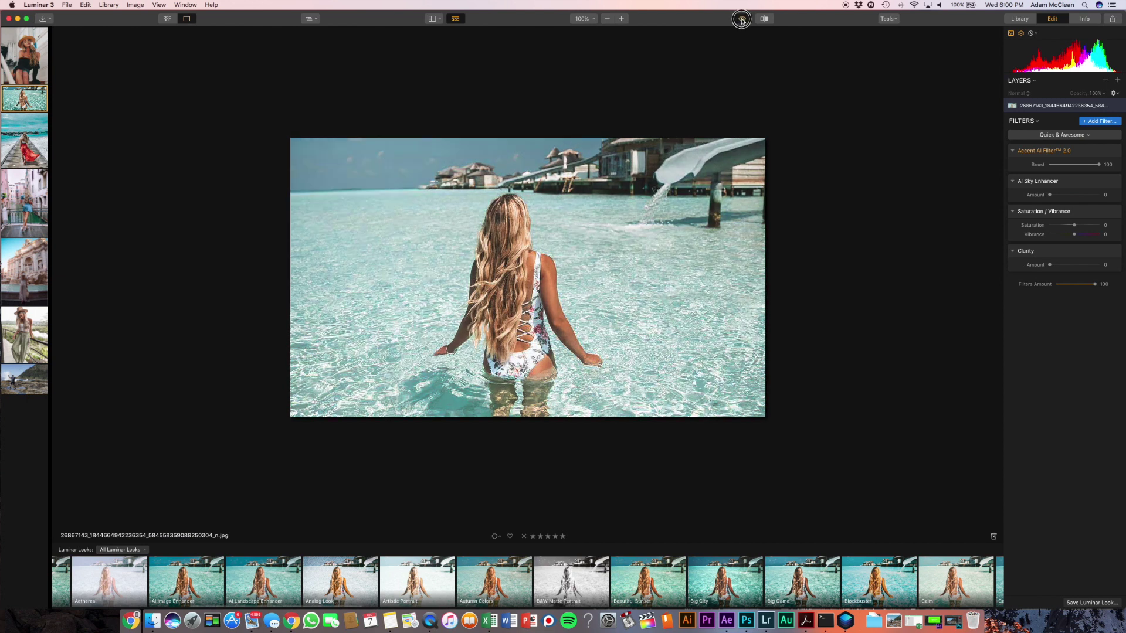
left_click(742, 21)
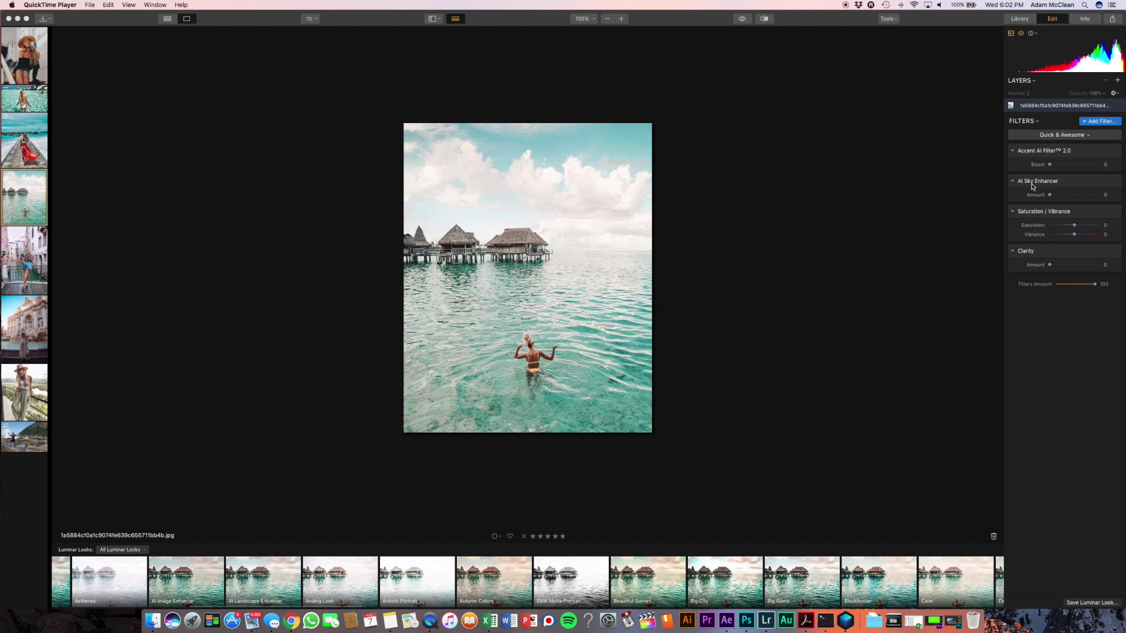
Step: Strengthen Accent AI and AI Sky Enhancer on the bungalow photo and compare with the original
mouse_move(1051, 166)
left_mouse_down()
mouse_move(1105, 168)
mouse_move(1072, 165)
left_mouse_up()
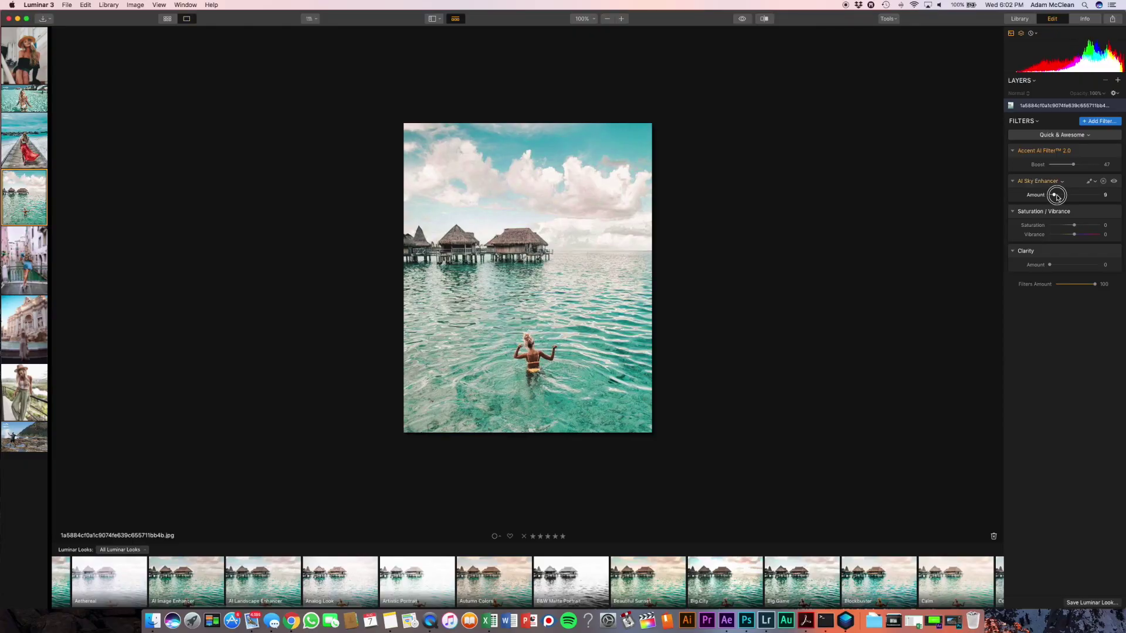
left_click_drag(1054, 195, 1109, 199)
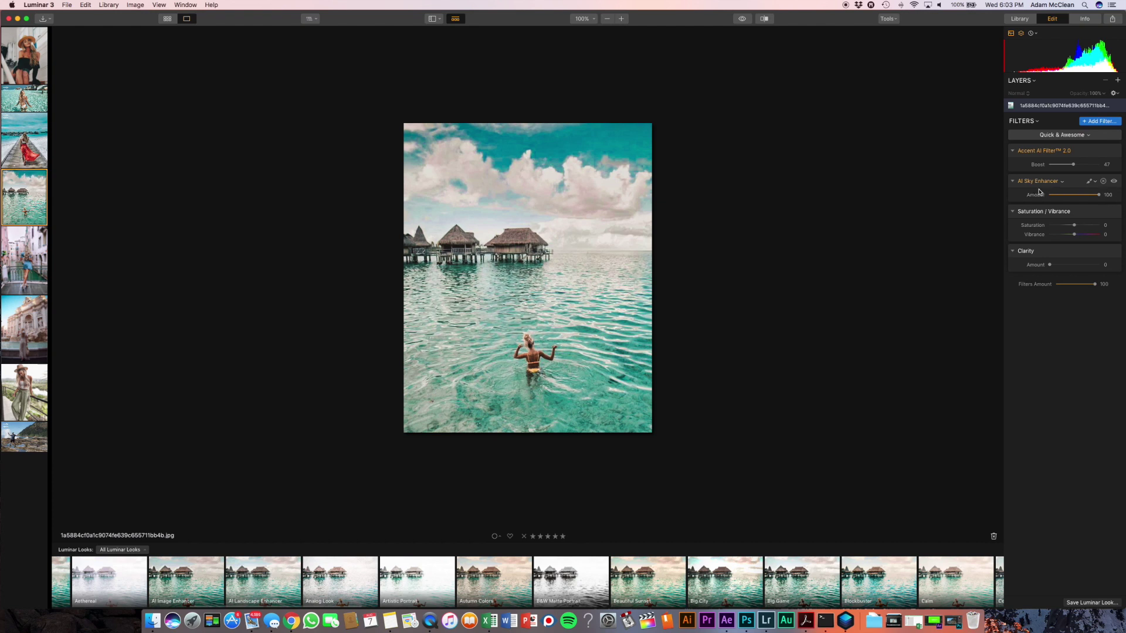
key("backslash")
key("backslash")
key("backslash")
key("backslash")
Step: Tone down Accent AI, toggle its effect on and off, and reset Sky Enhancer to zero
mouse_move(1073, 164)
left_mouse_down()
mouse_move(1047, 164)
mouse_move(1070, 165)
left_mouse_up()
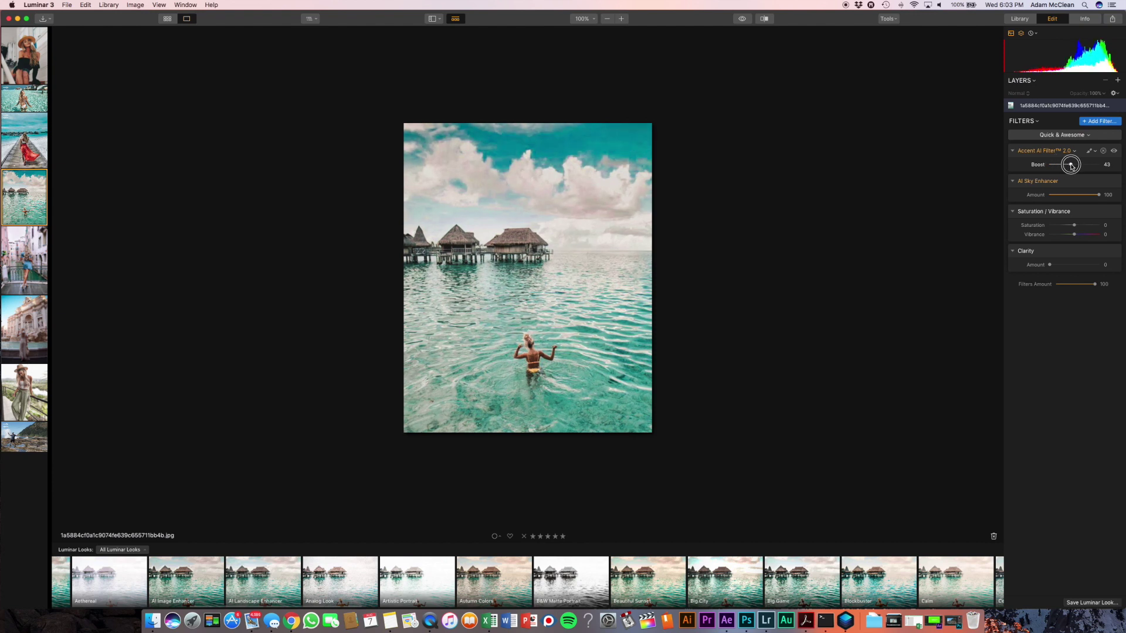
left_click(1114, 152)
left_click(1115, 152)
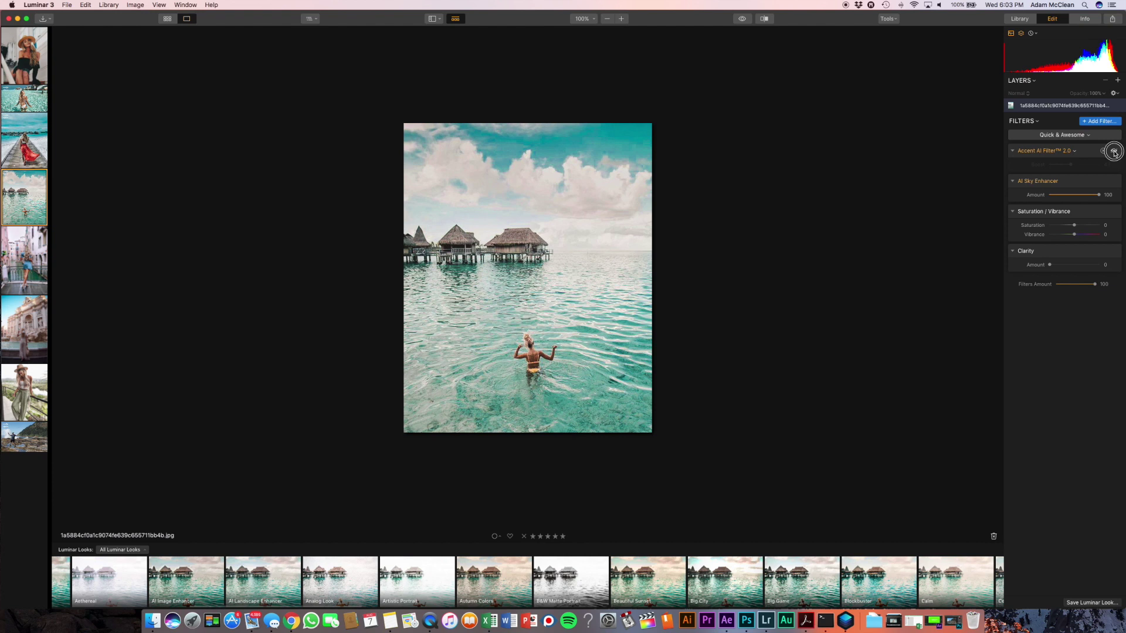
left_click(1114, 152)
left_click(1114, 152)
left_click(1114, 152)
mouse_move(1099, 196)
left_mouse_down()
mouse_move(1043, 196)
mouse_move(1119, 197)
mouse_move(1063, 195)
mouse_move(1079, 195)
left_mouse_up()
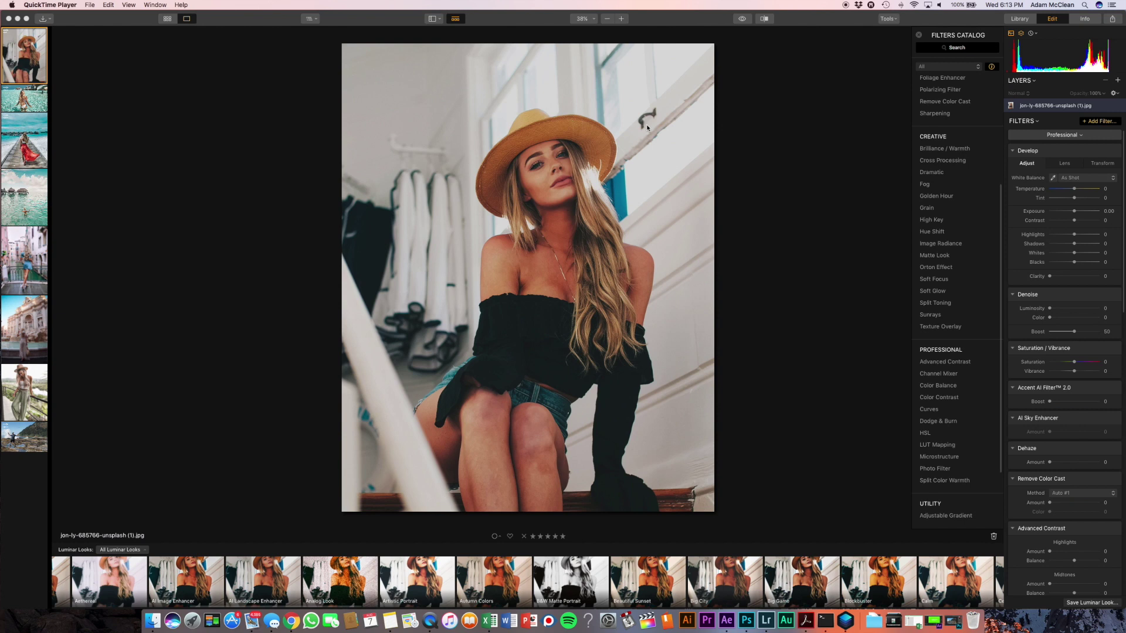
Step: Erase the stair-rail hook from the hat portrait using the Erase tool's Lasso outline
left_click(890, 21)
left_click(891, 20)
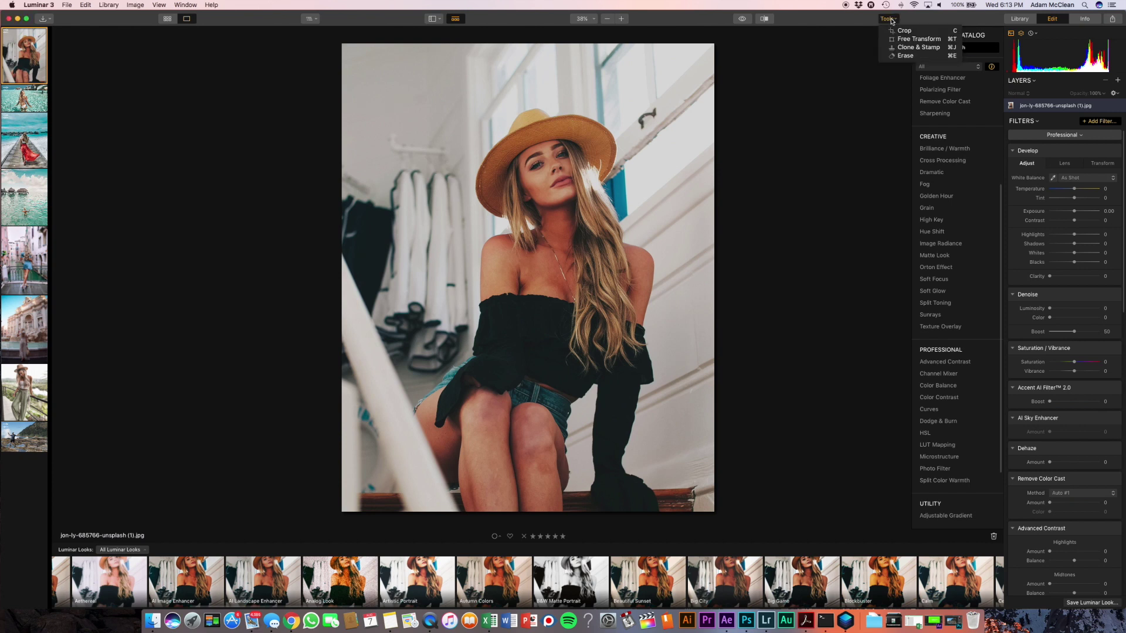
left_click(905, 56)
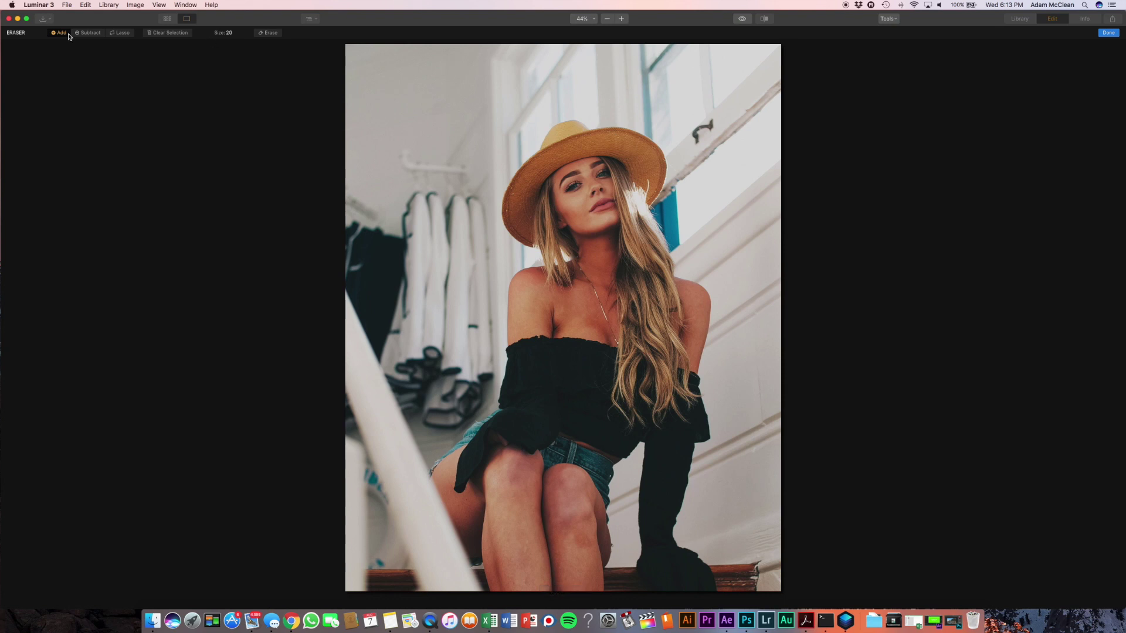
left_click(119, 32)
mouse_move(725, 131)
left_mouse_down()
mouse_move(697, 154)
mouse_move(685, 141)
mouse_move(704, 122)
left_mouse_up()
left_click_drag(722, 109, 722, 110)
left_click(93, 33)
left_click(1108, 33)
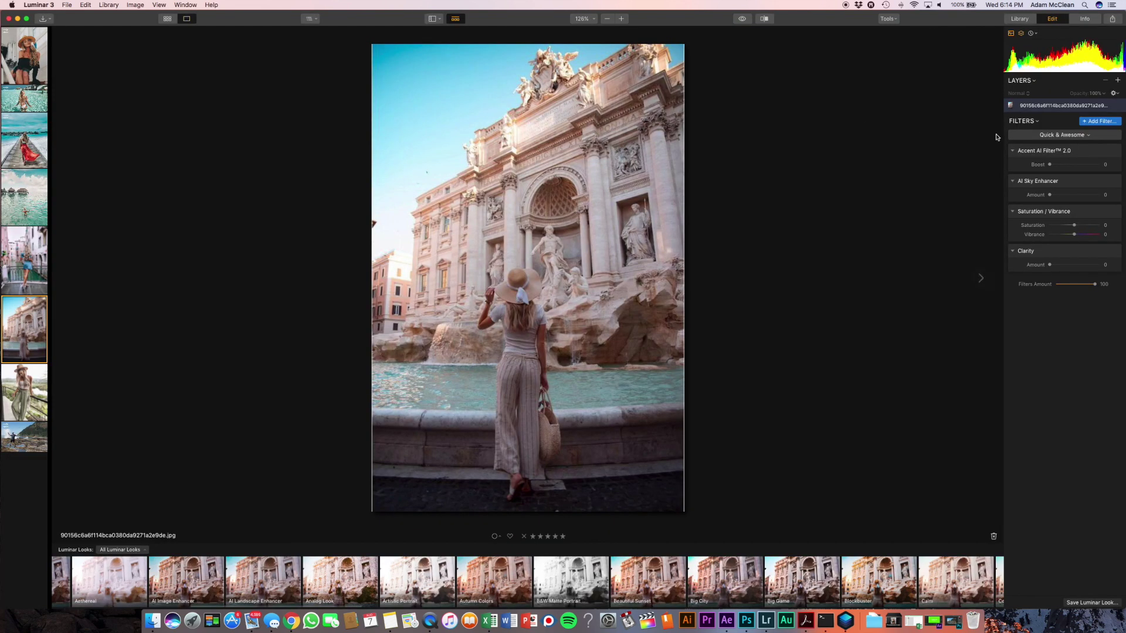
Step: Switch to the Professional workspace and add Sunrays with the sun at the building's left edge
left_click(1036, 136)
left_click(1036, 162)
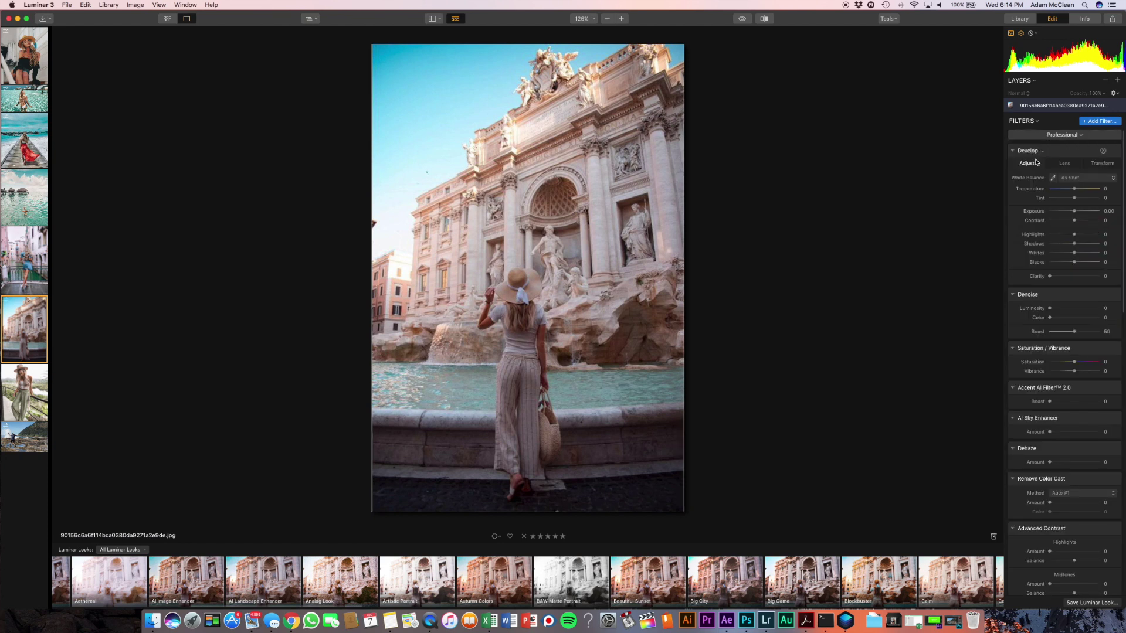
left_click(1100, 120)
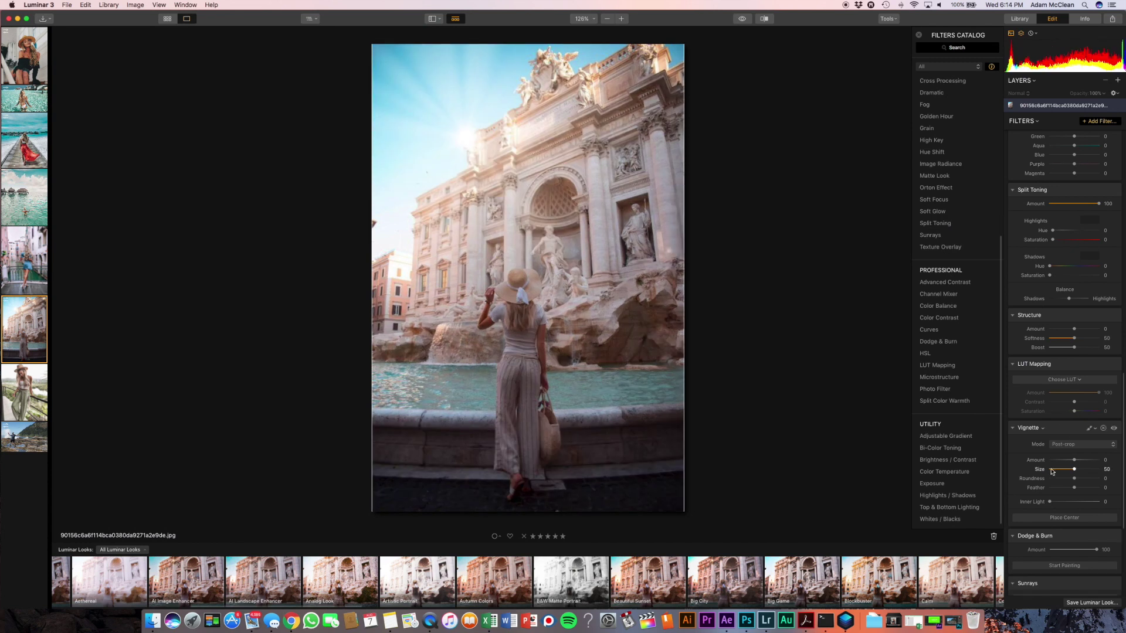
scroll(1052, 470, "down", 5)
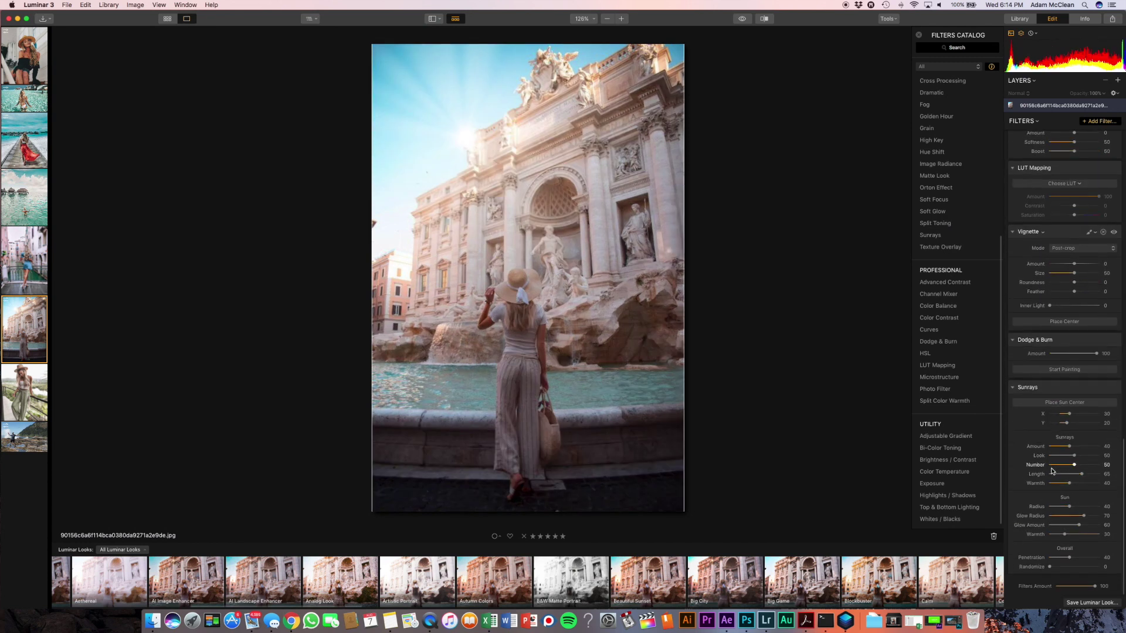
left_click(1042, 404)
left_click(468, 138)
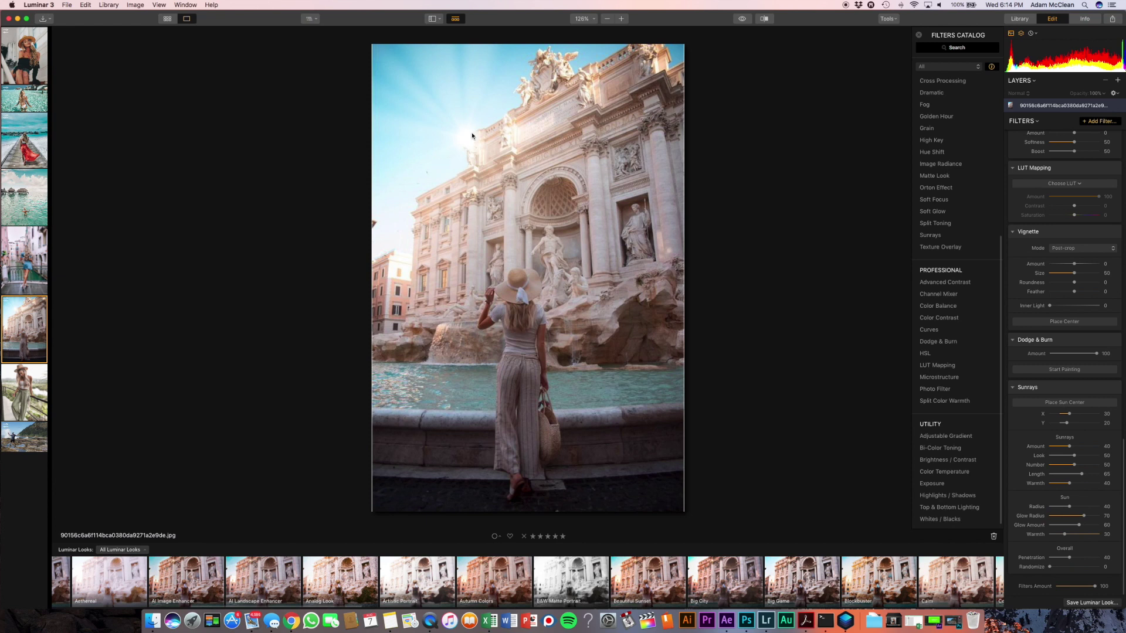
left_click(1068, 403)
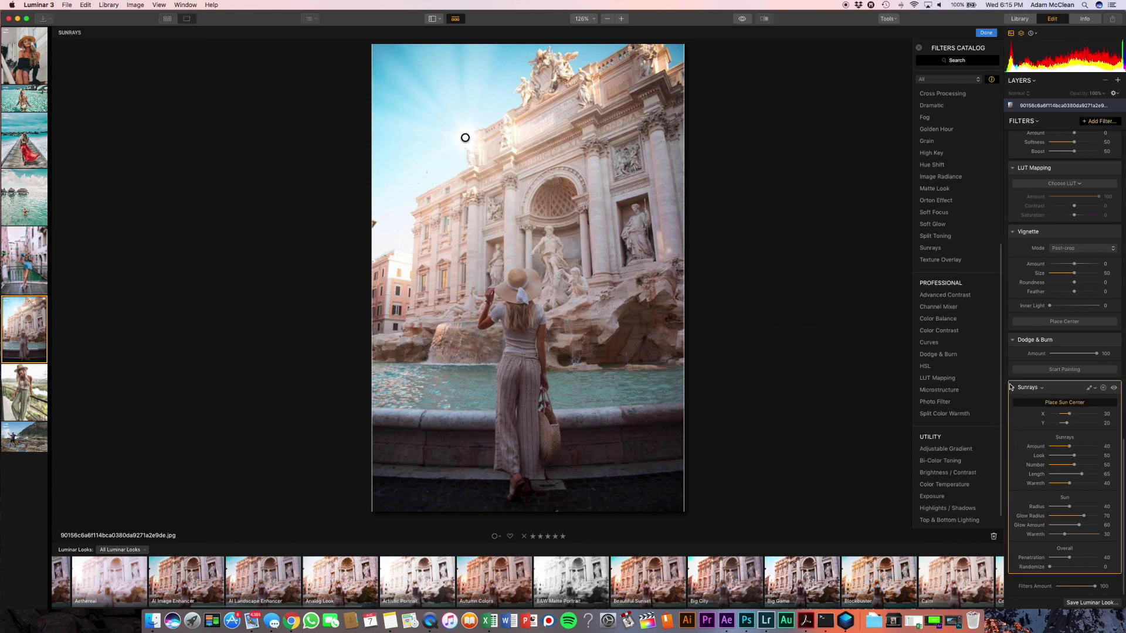
left_click_drag(465, 138, 408, 243)
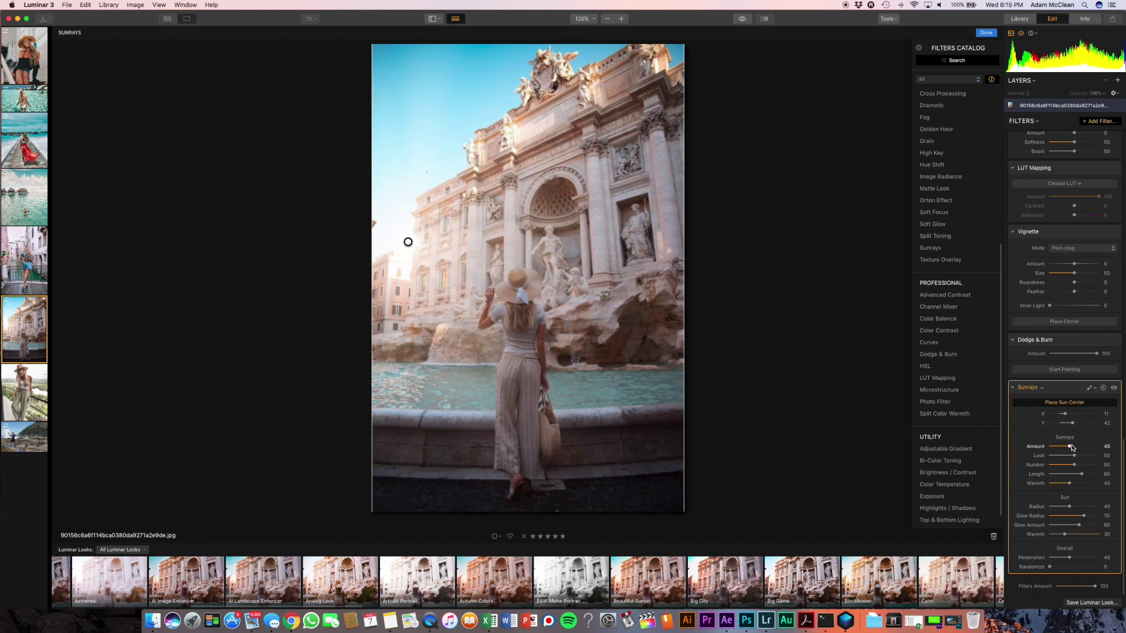
Step: Raise Sunrays Amount to 44, warm the rays, and lower Penetration to 12
left_click_drag(1070, 448, 1083, 476)
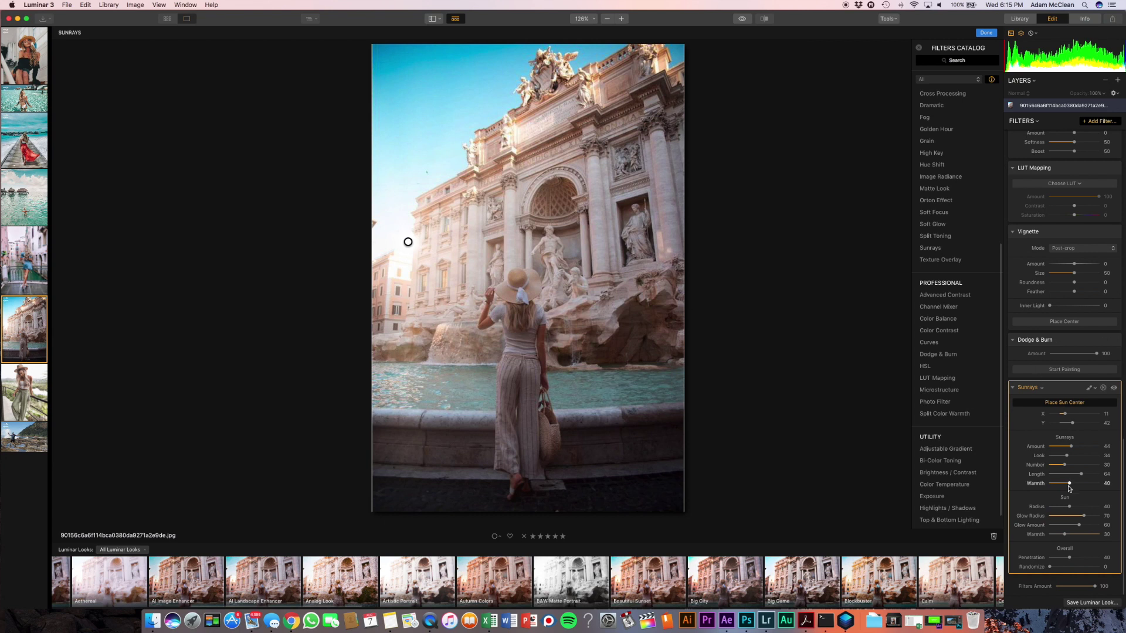
mouse_move(1070, 484)
left_mouse_down()
mouse_move(1089, 485)
mouse_move(1067, 485)
left_mouse_up()
left_click(1070, 557)
left_click_drag(1069, 558, 1056, 559)
scroll(1066, 467, "up", 1)
scroll(1066, 467, "up", 10)
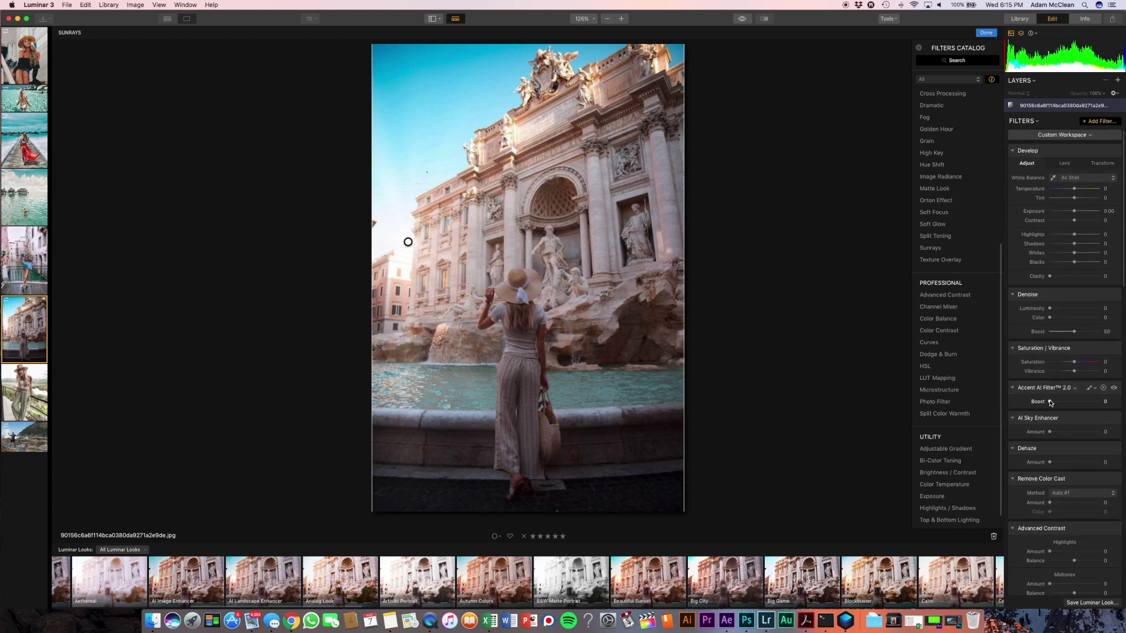
left_click_drag(1051, 403, 1070, 404)
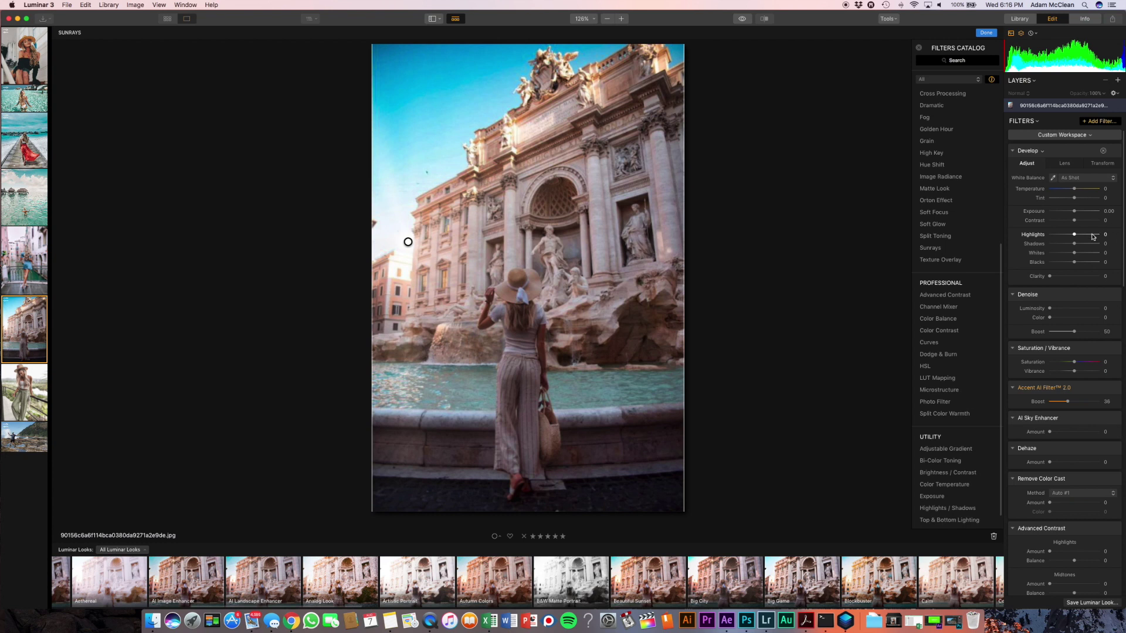
mouse_move(1077, 244)
left_mouse_down()
mouse_move(1091, 245)
mouse_move(1072, 234)
left_mouse_up()
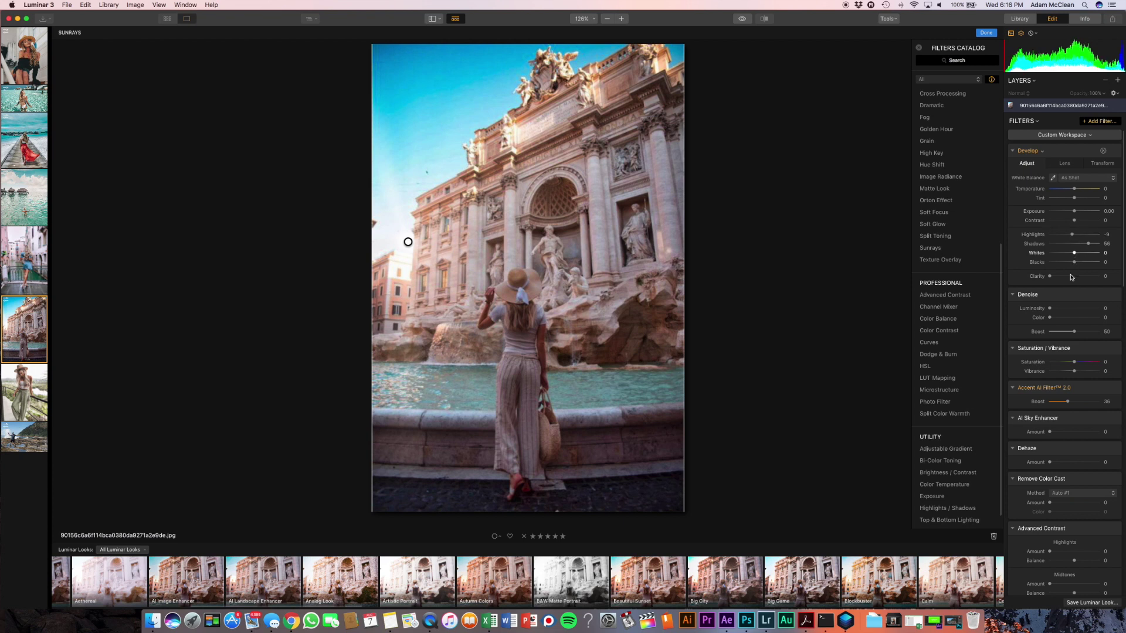
left_click_drag(1050, 276, 1057, 279)
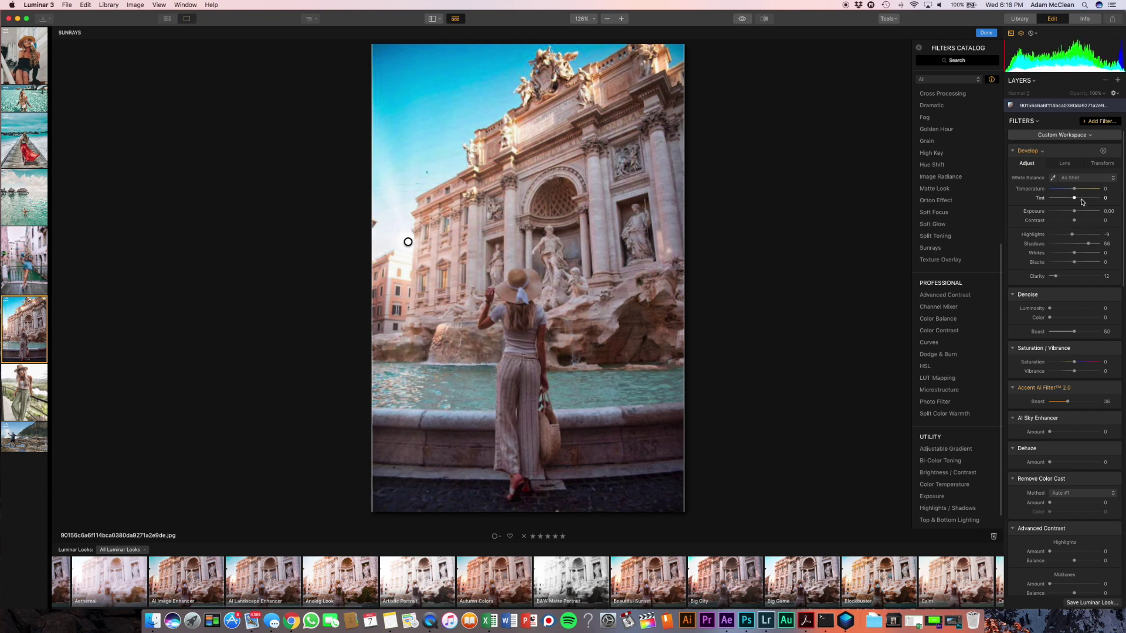
left_click_drag(1074, 189, 1074, 190)
key("backslash")
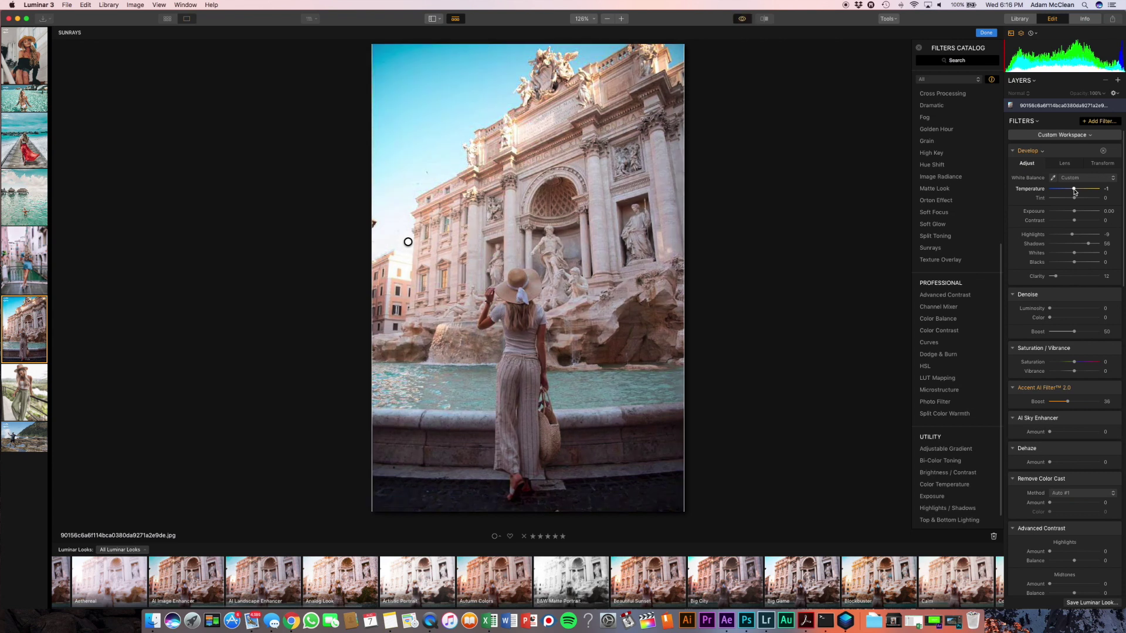
key("backslash")
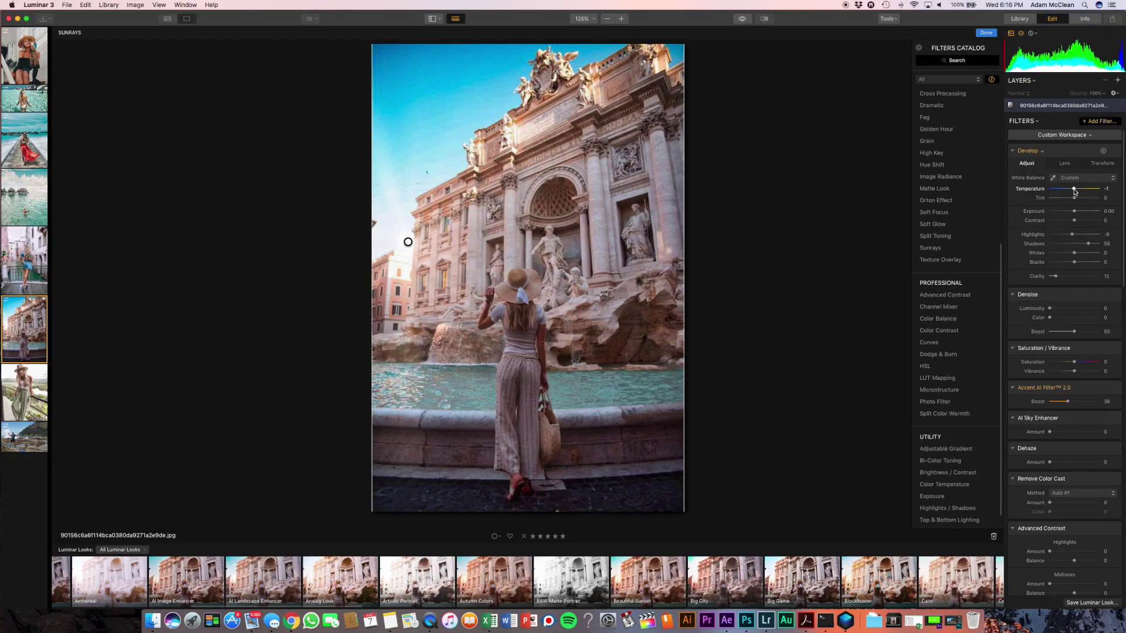
key("backslash")
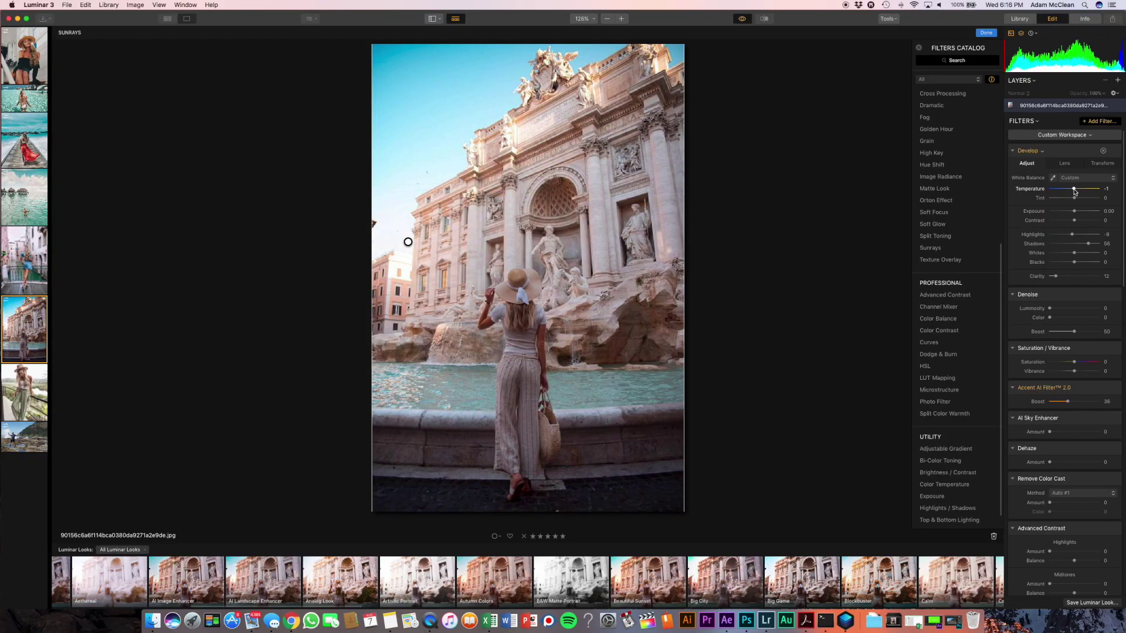
key("backslash")
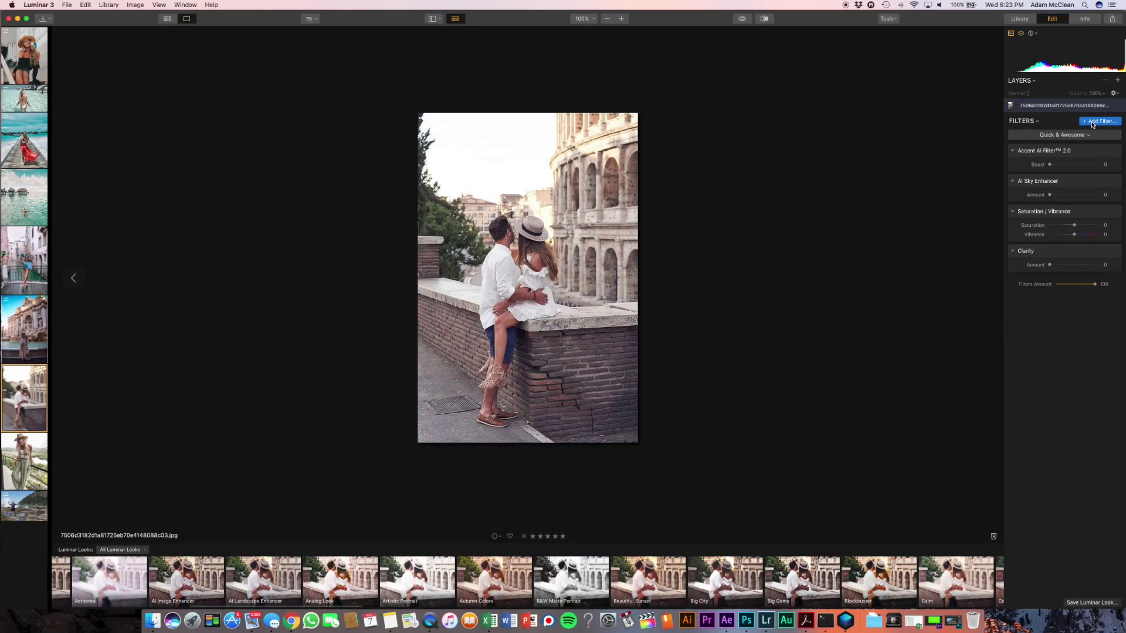
Step: Add Sunrays from the sky above the couple with Amount 24 and Sun Radius 24
left_click(1092, 123)
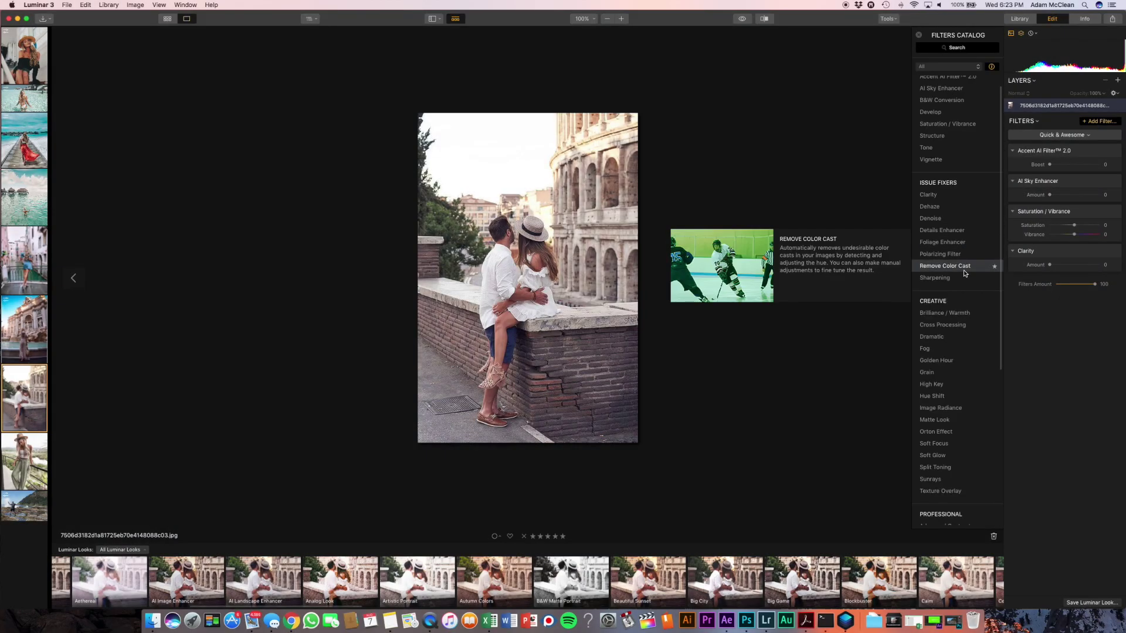
left_click(950, 479)
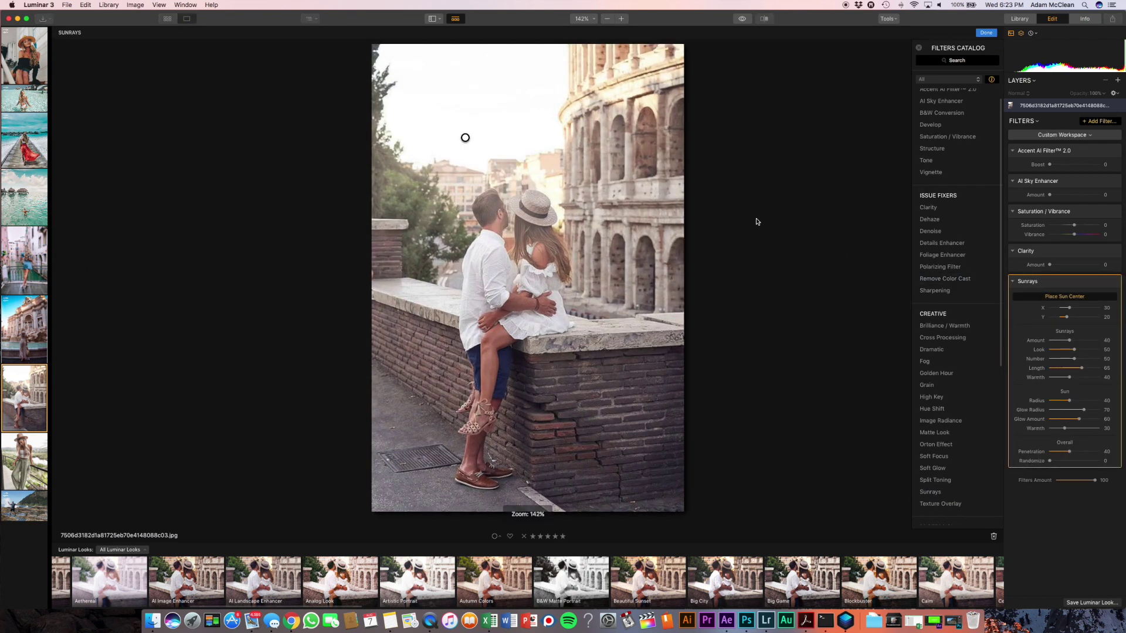
left_click_drag(466, 137, 557, 126)
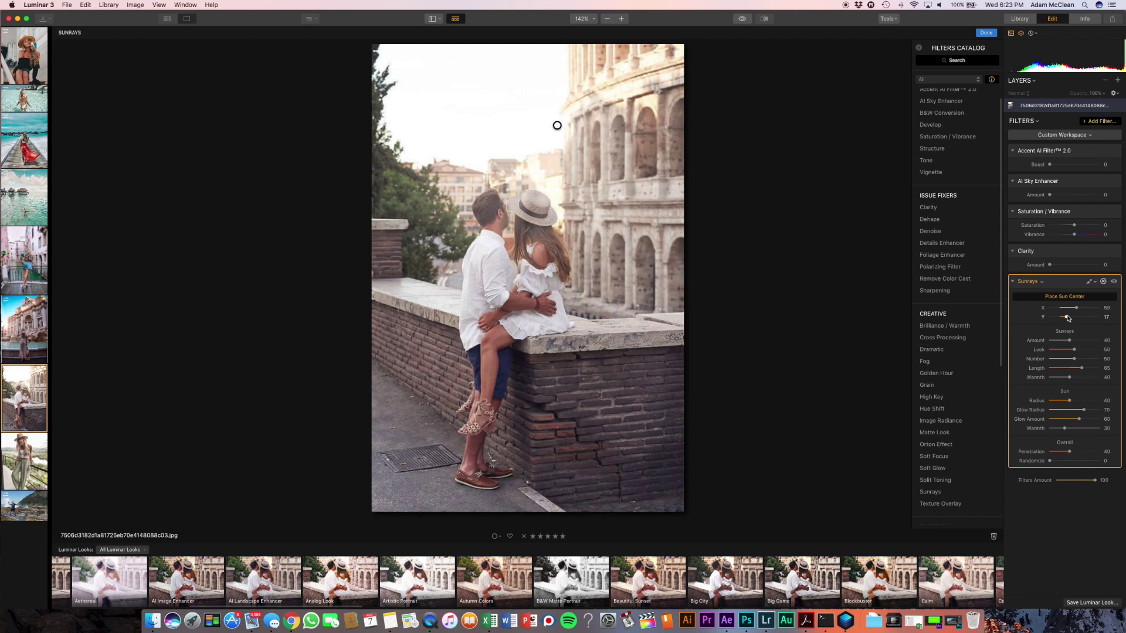
left_click_drag(1070, 343, 1066, 352)
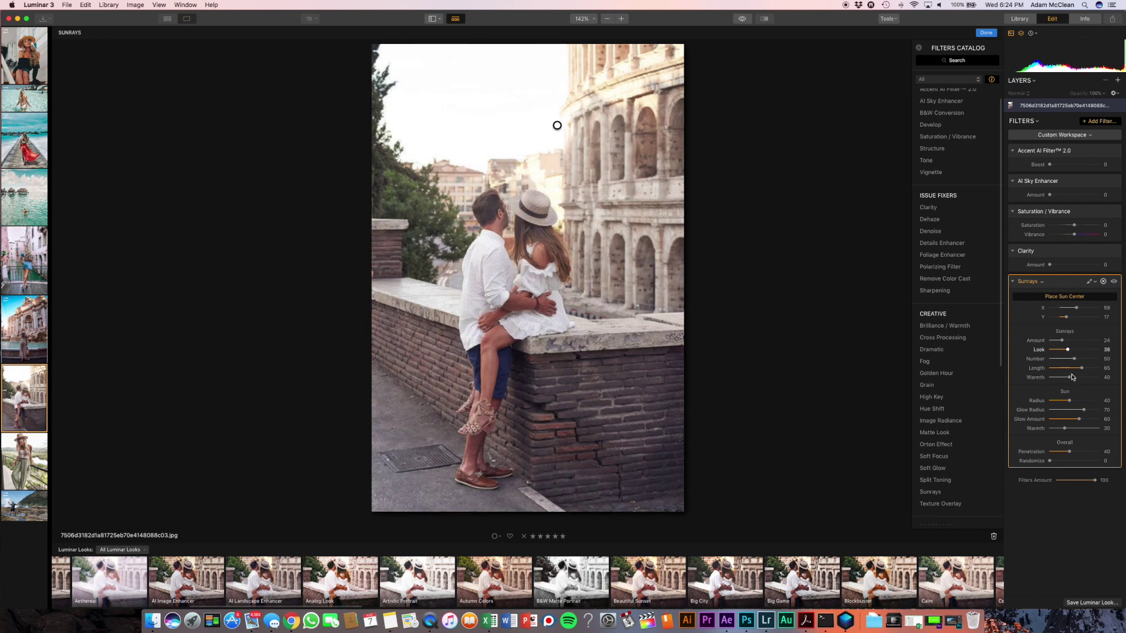
left_click_drag(1069, 401, 1061, 403)
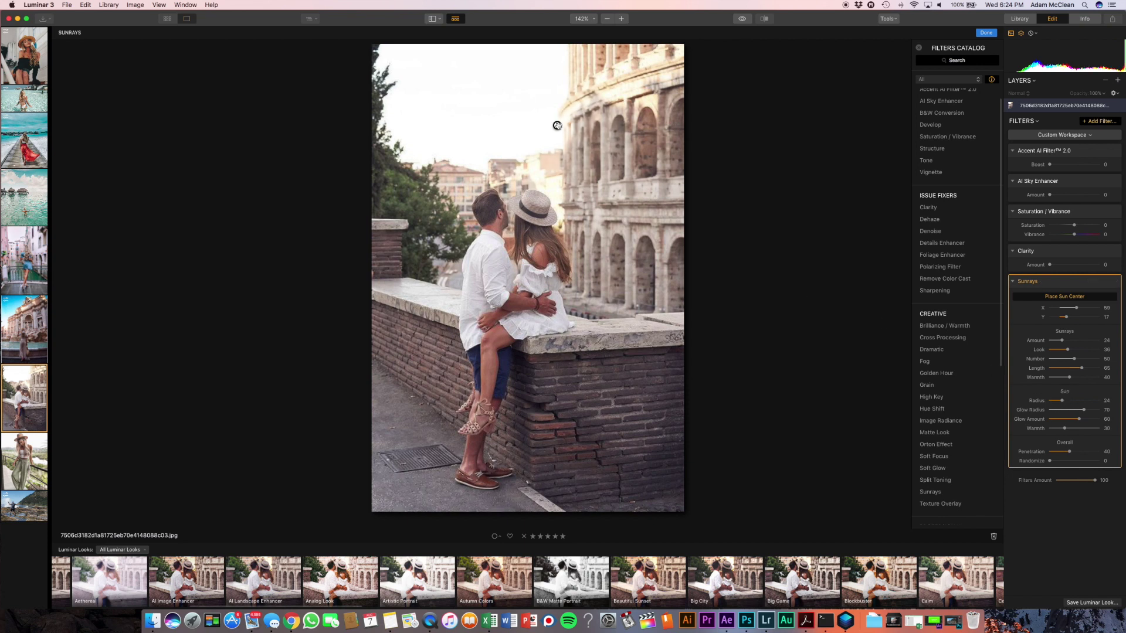
left_click_drag(557, 125, 561, 123)
Step: Add Golden Hour with Amount 19 and Saturation -19
mouse_move(964, 271)
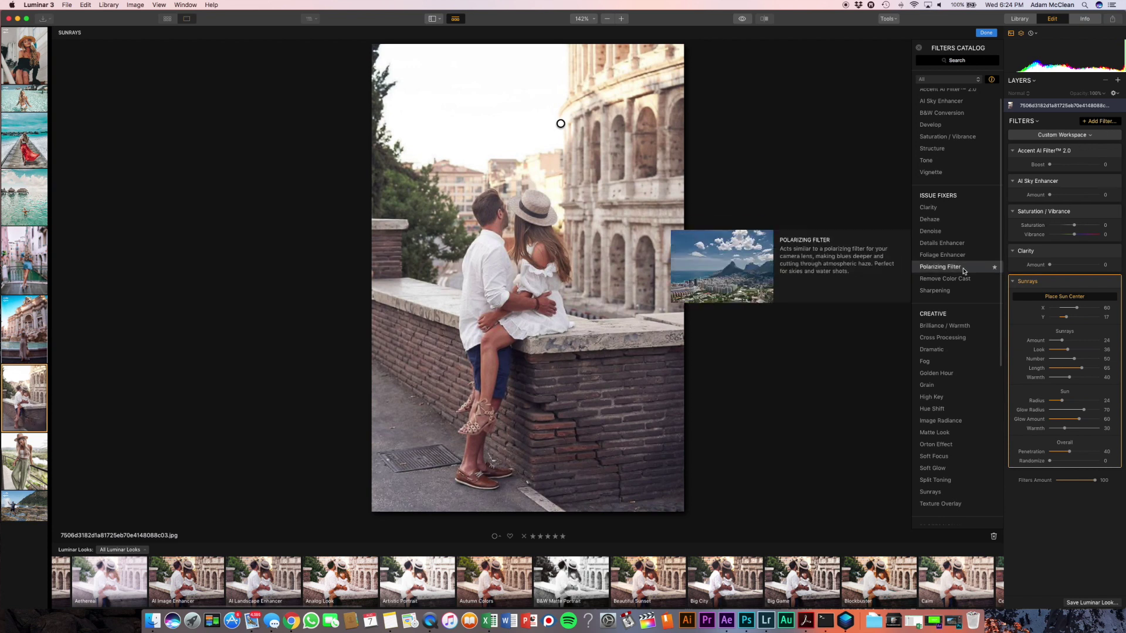
mouse_move(938, 373)
left_click(944, 374)
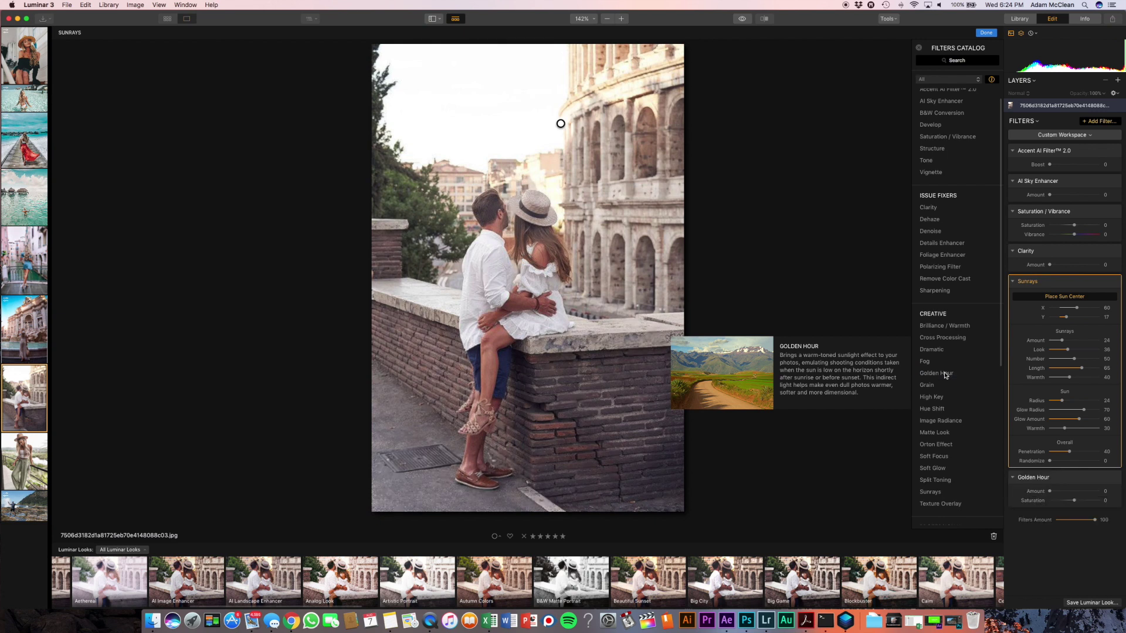
left_click_drag(1048, 493, 1062, 493)
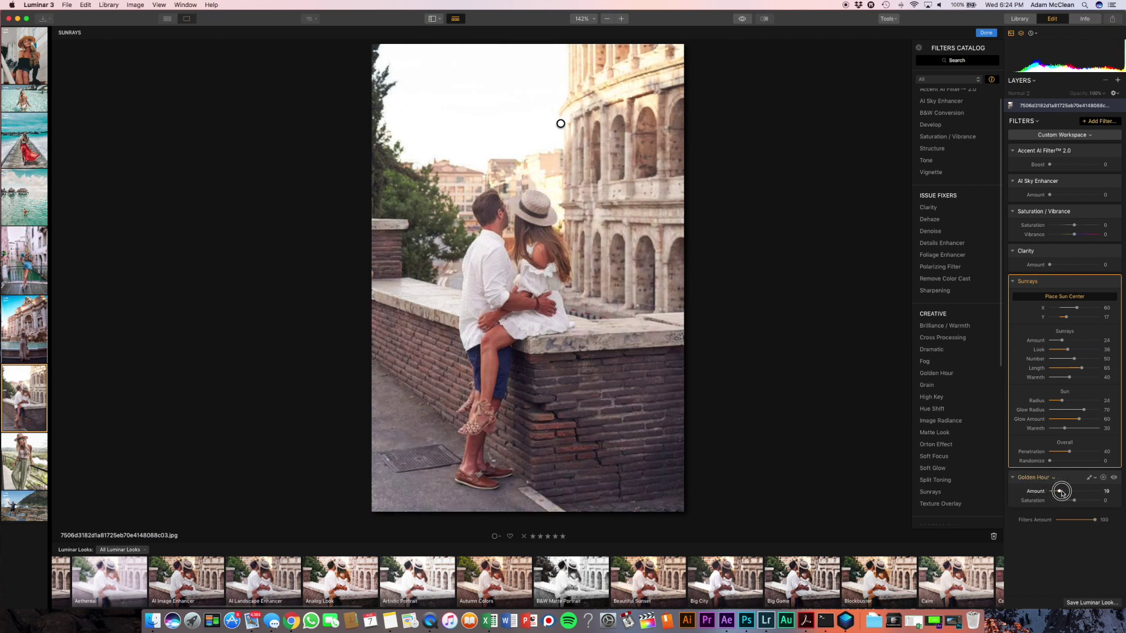
left_click_drag(1074, 502, 1068, 501)
Step: Toggle the Sunrays and Golden Hour effects off and back on to compare
left_click(1114, 283)
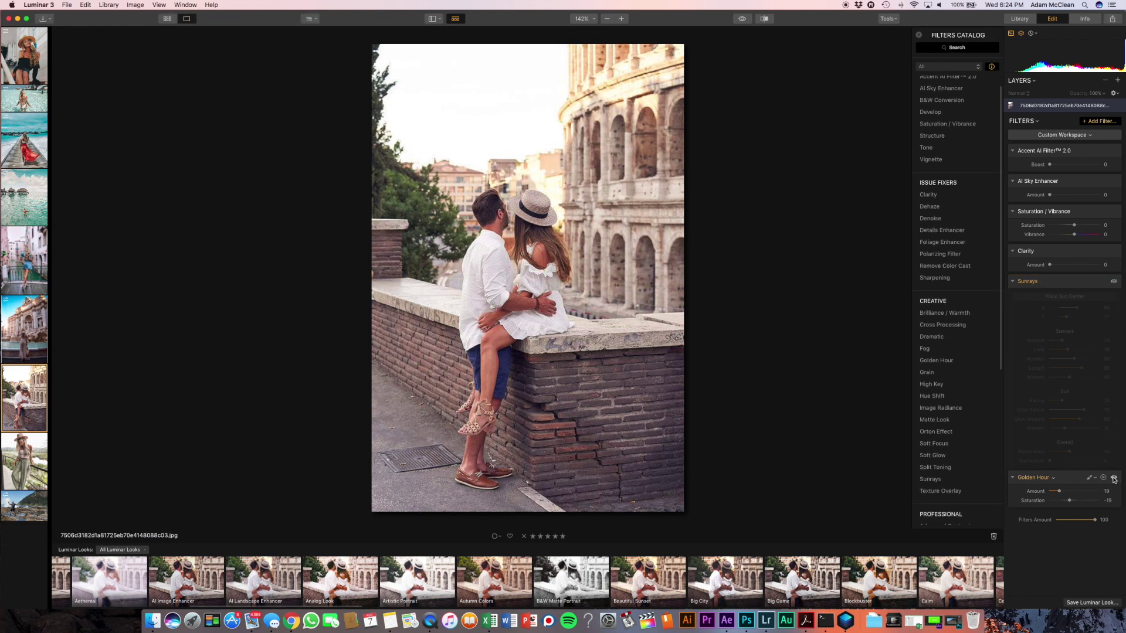
left_click(1114, 478)
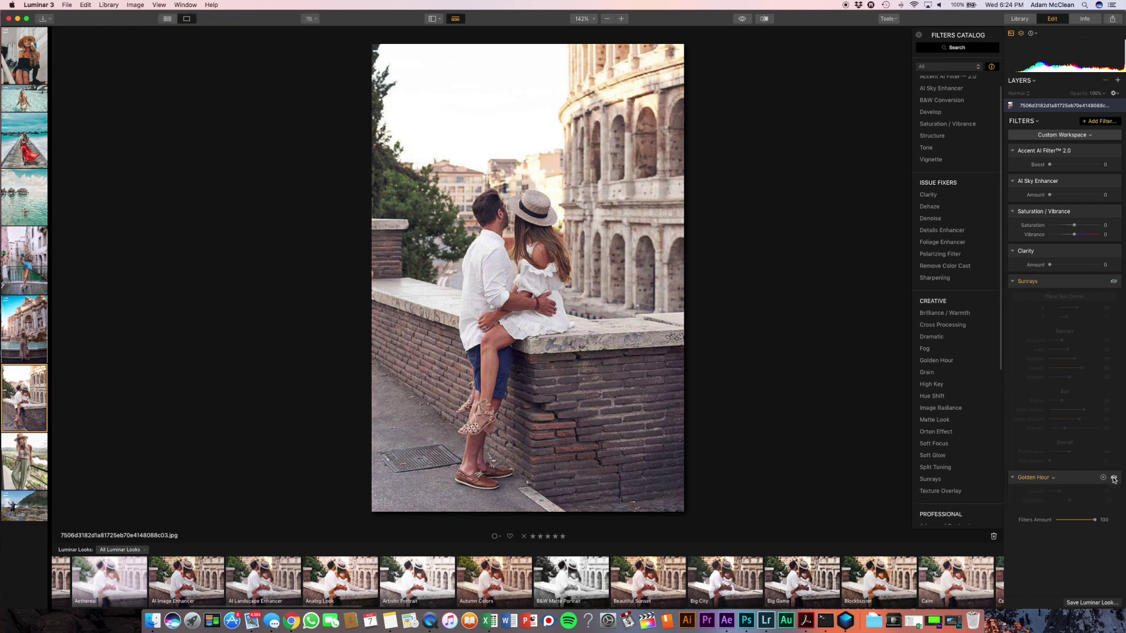
left_click(1114, 479)
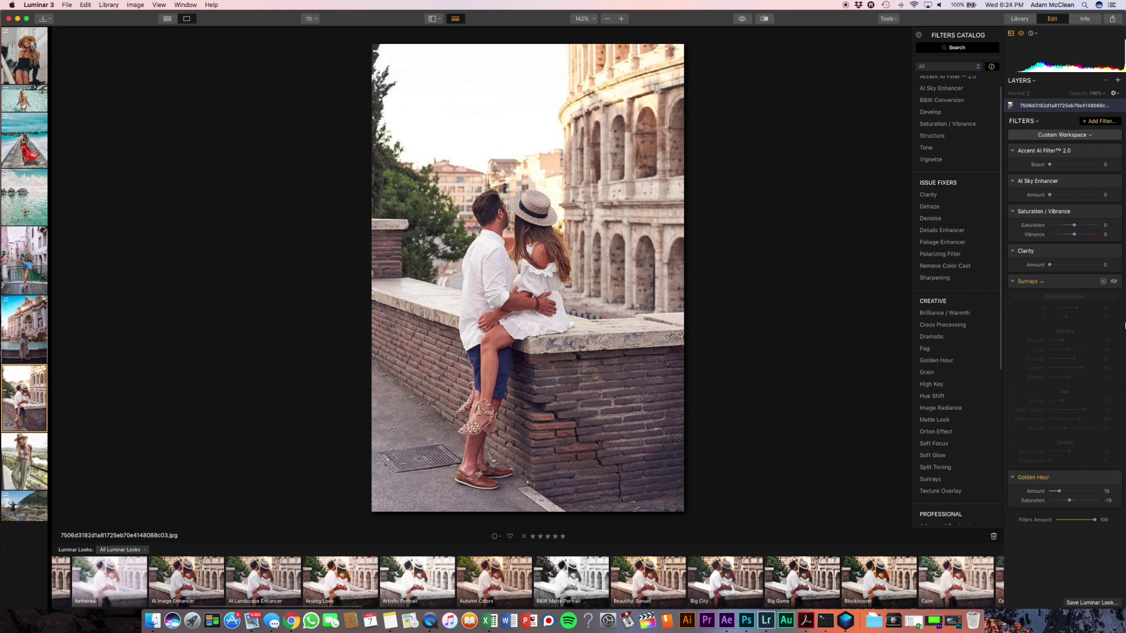
left_click(1115, 283)
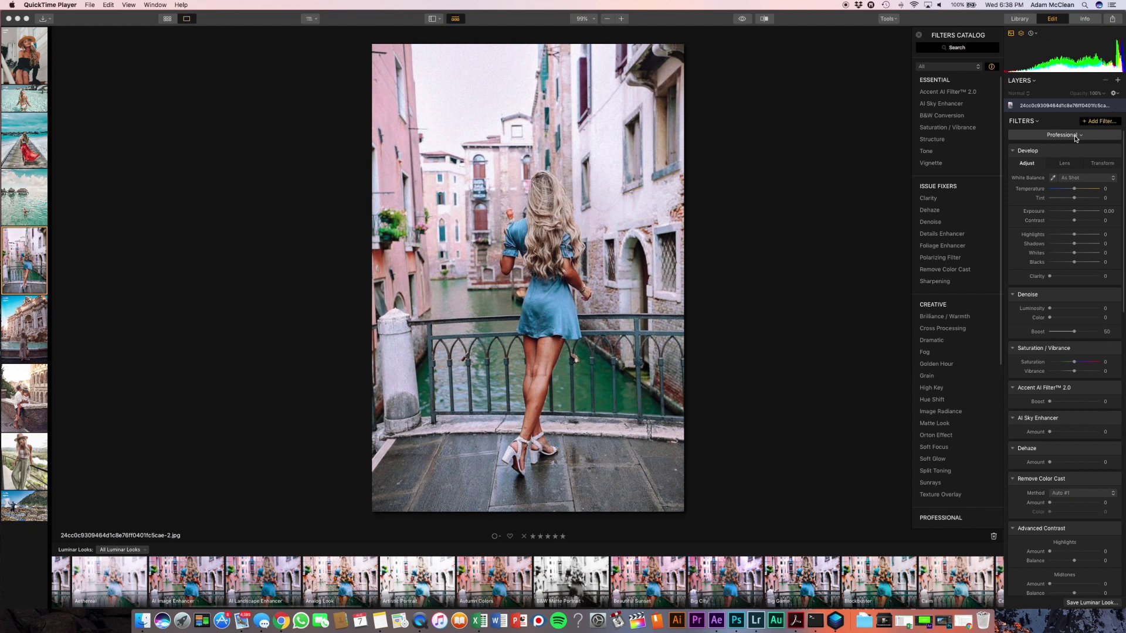
Step: Set Temperature 4, raise Accent AI Boost, Denoise Luminosity 4, Highlights -23 and Clarity 2
left_click_drag(1076, 191, 1077, 191)
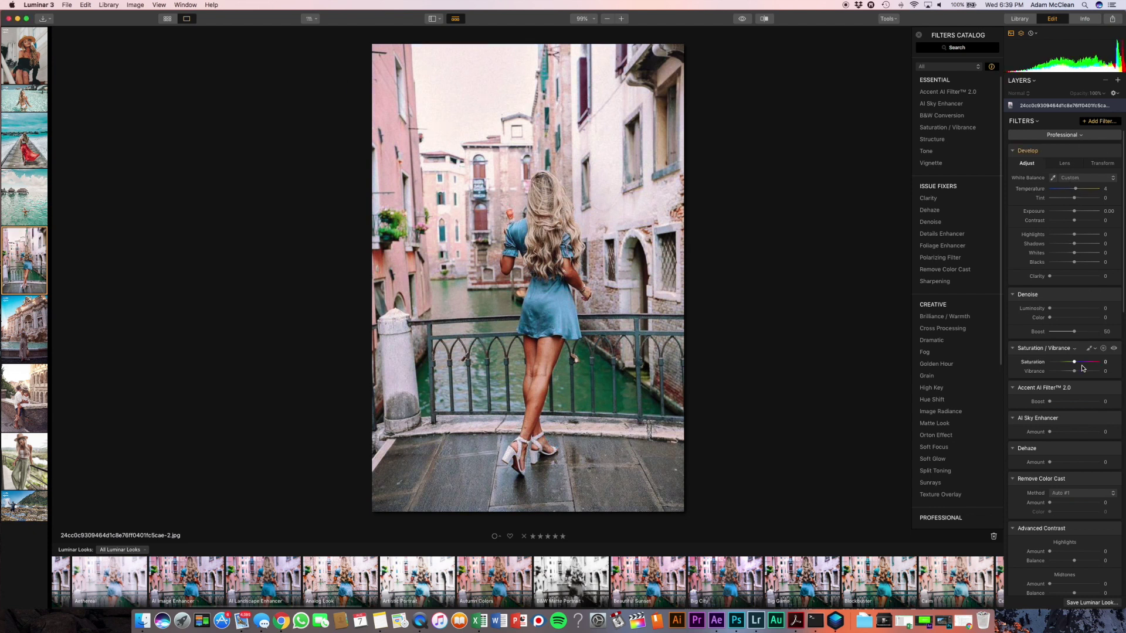
left_click_drag(1051, 401, 1053, 435)
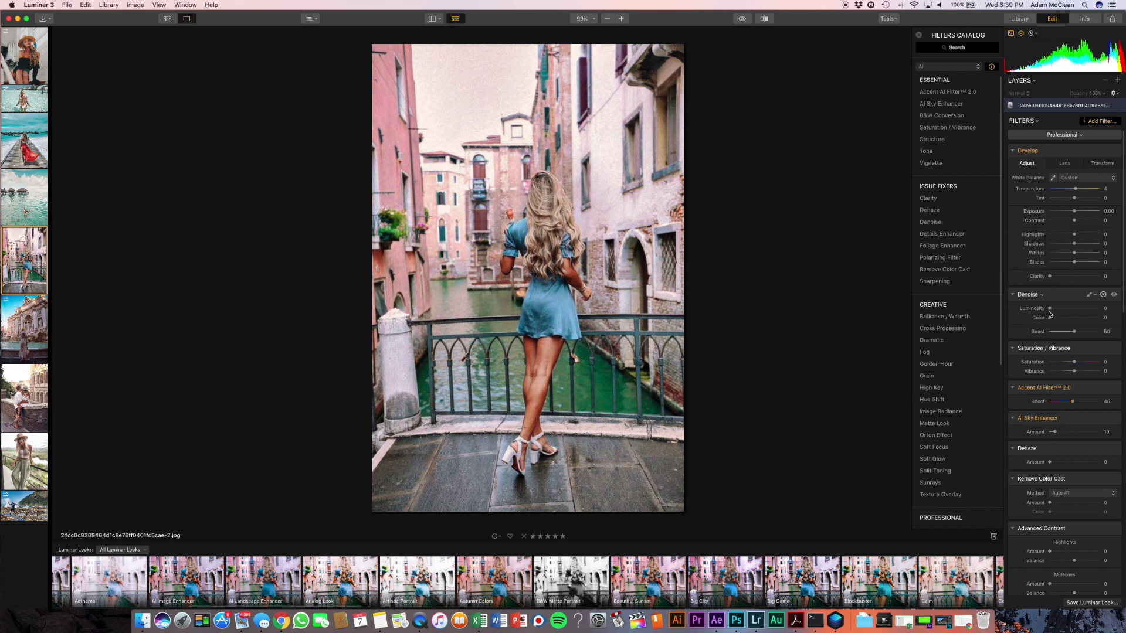
left_click_drag(1050, 309, 1054, 320)
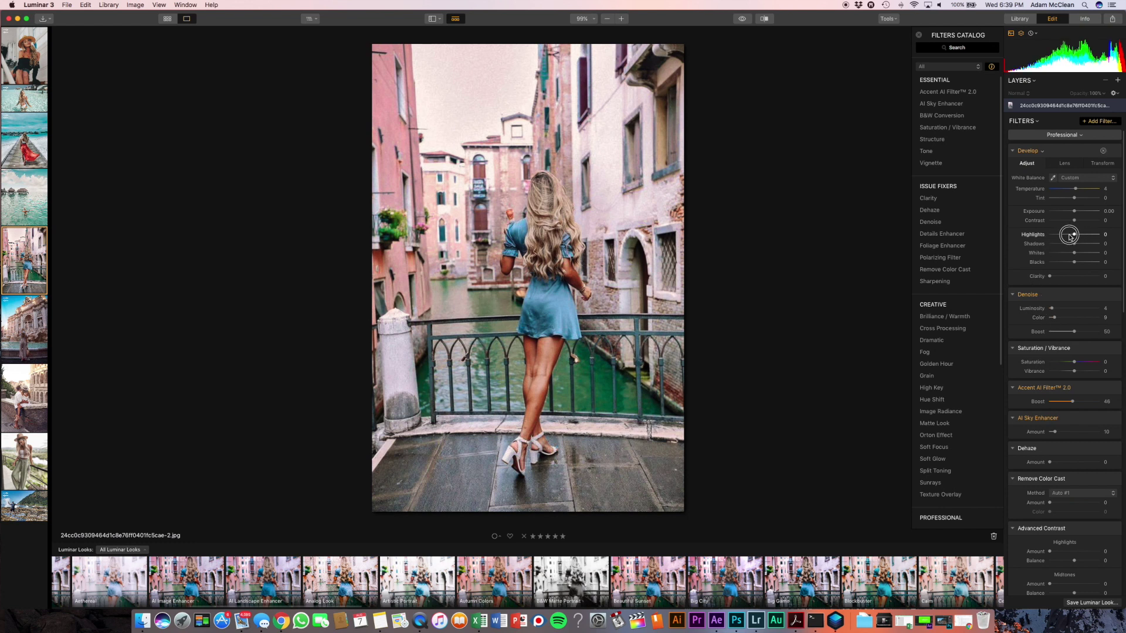
left_click_drag(1069, 235, 1077, 244)
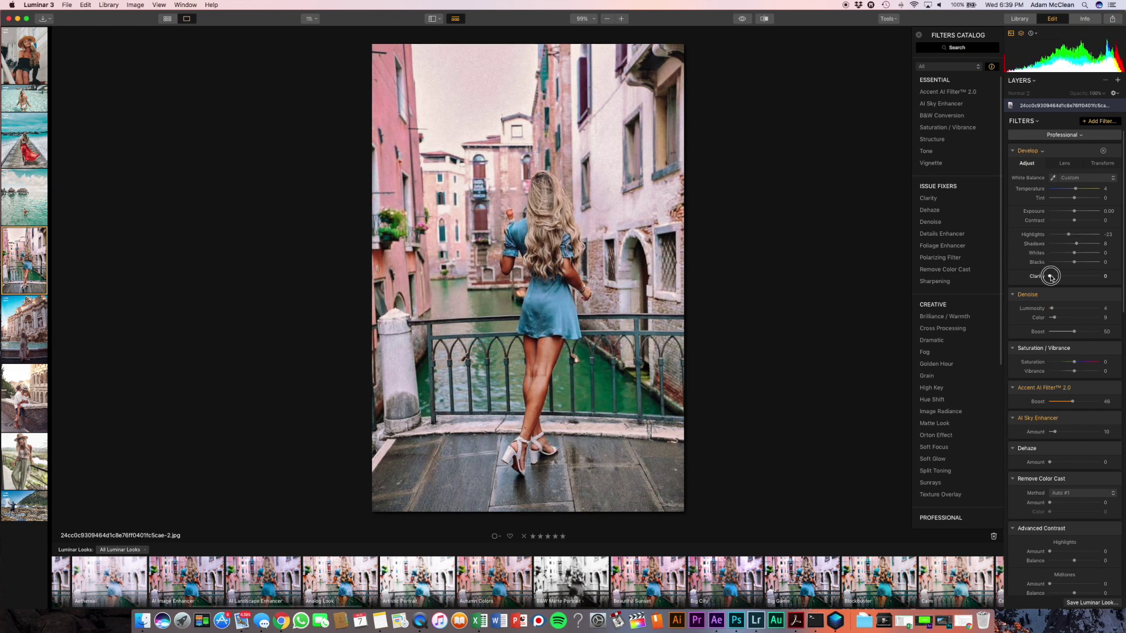
left_click_drag(1051, 277, 1053, 278)
scroll(1056, 294, "down", 5)
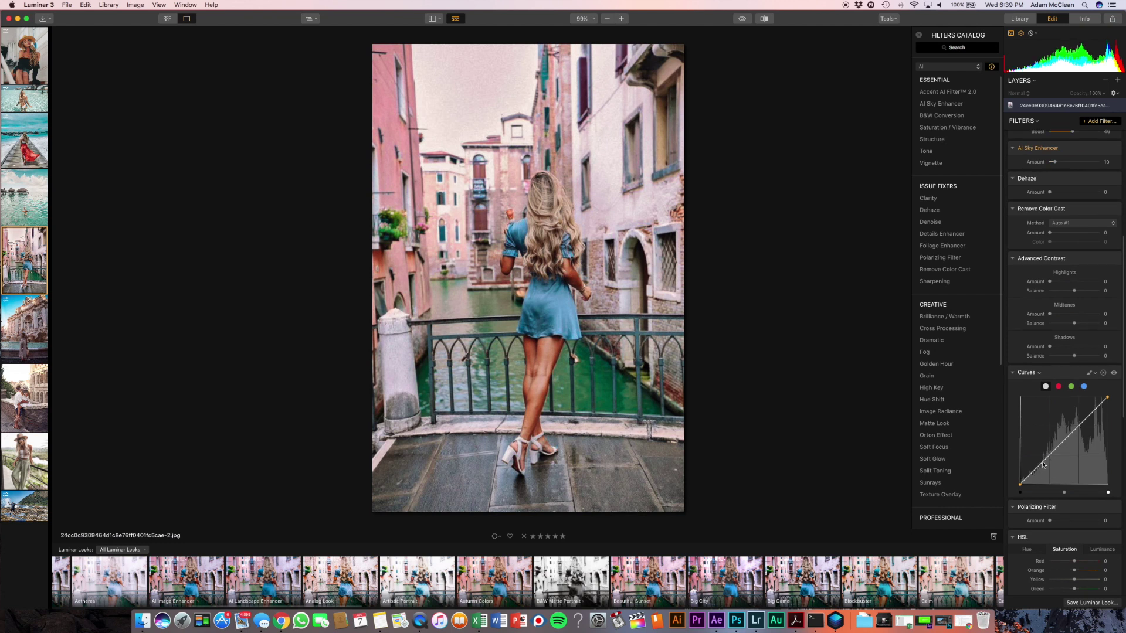
Step: Add two control points to the tone curve of the Venice photo
left_click(1043, 464)
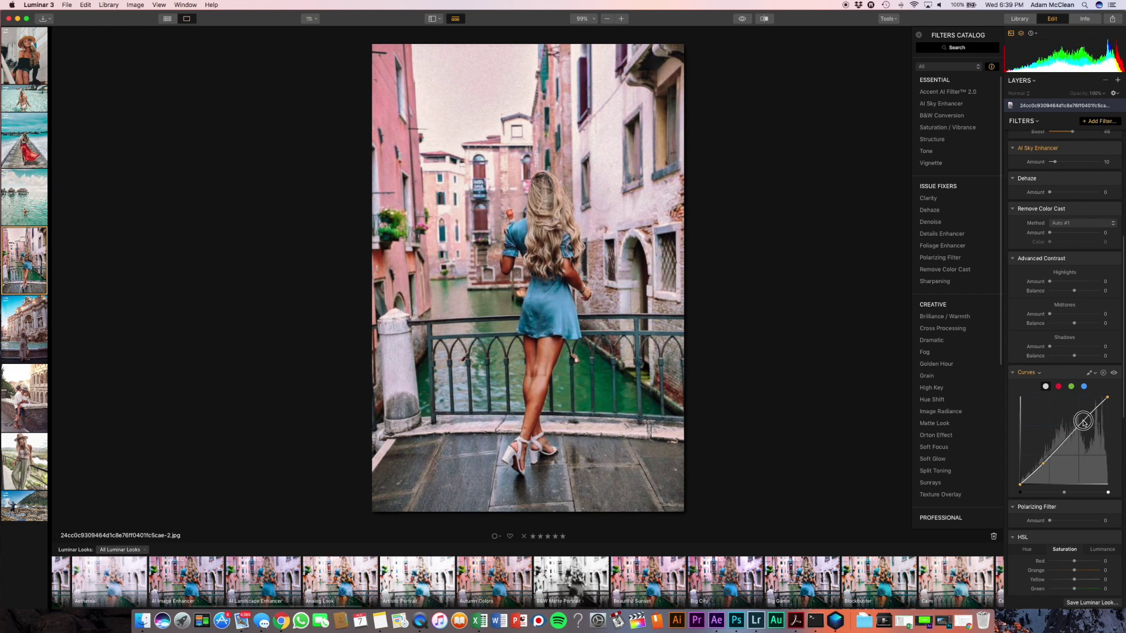
left_click(1084, 422)
scroll(1084, 422, "down", 5)
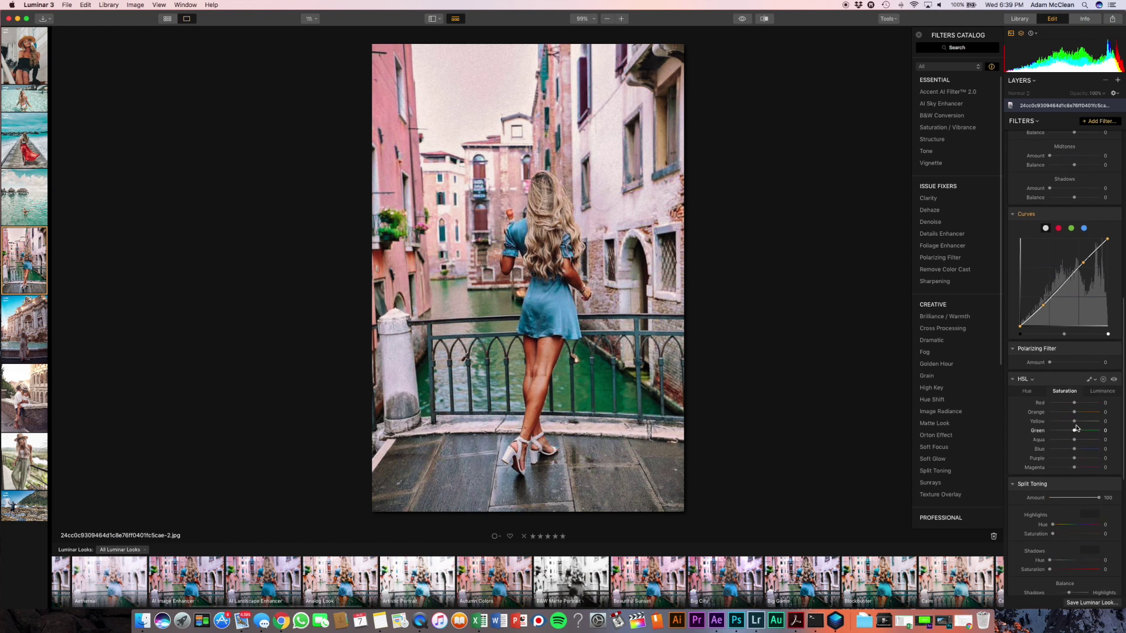
Step: Set HSL Luminance for Yellow and Orange to -4 each
left_click(1106, 392)
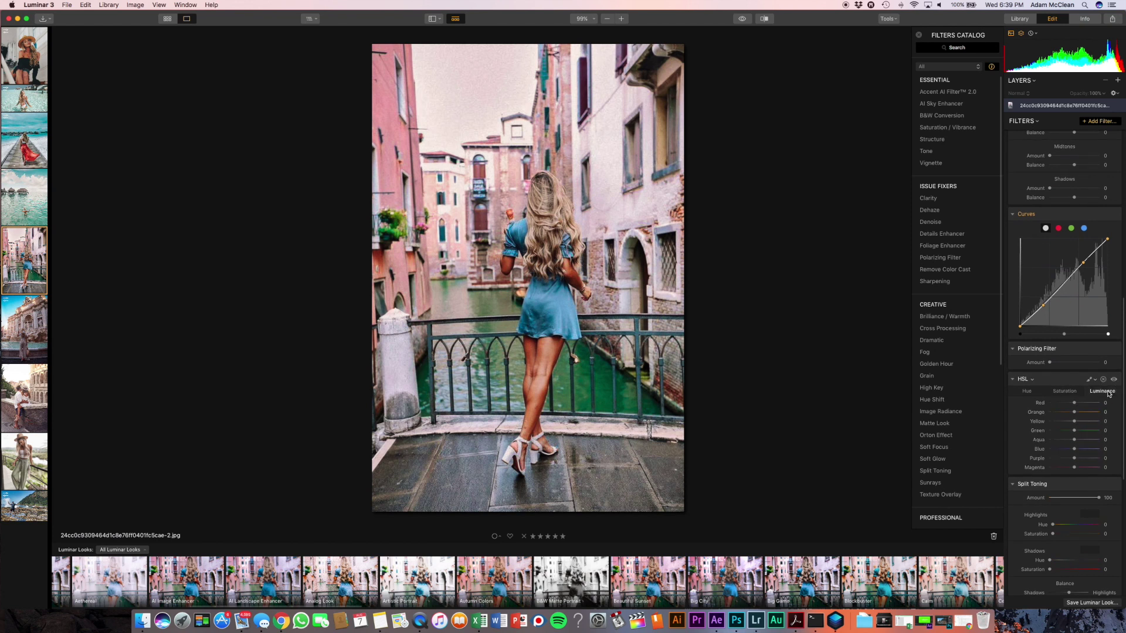
left_click_drag(1074, 422, 1074, 414)
left_click(1074, 413)
left_click_drag(1074, 414, 1075, 414)
Step: Compare the edited Venice photo against the original twice
key("backslash")
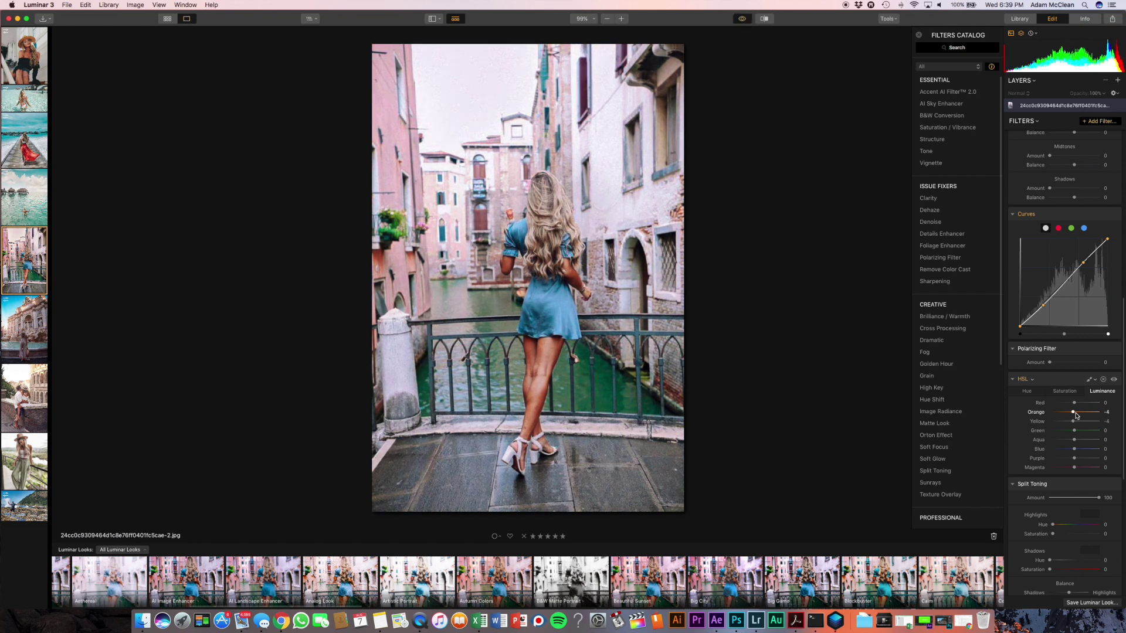
key("backslash")
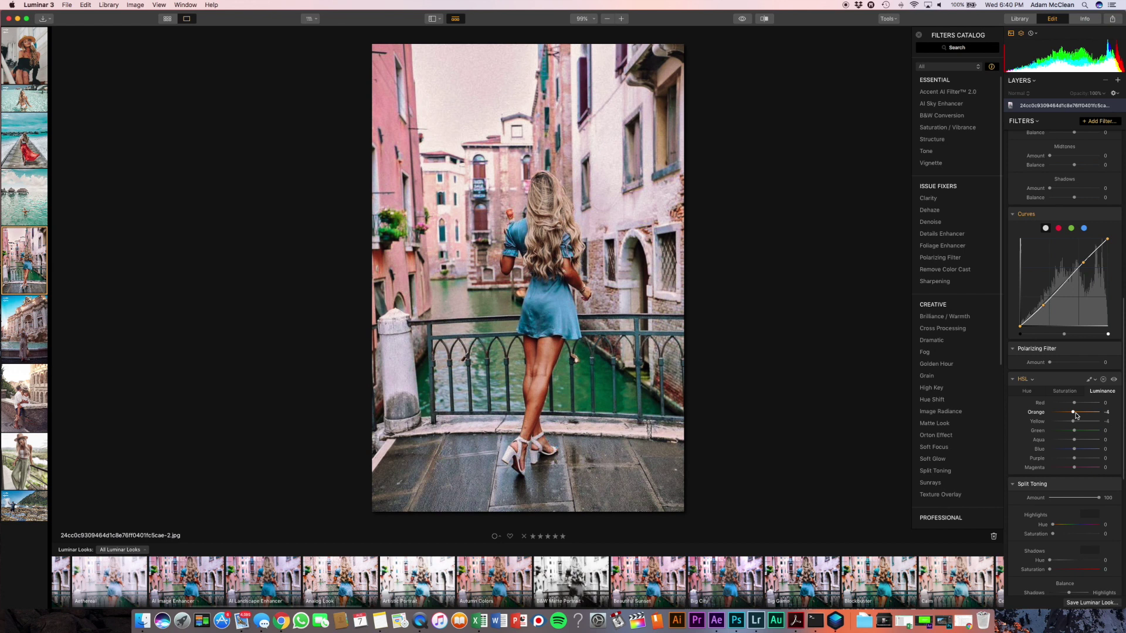
key("backslash")
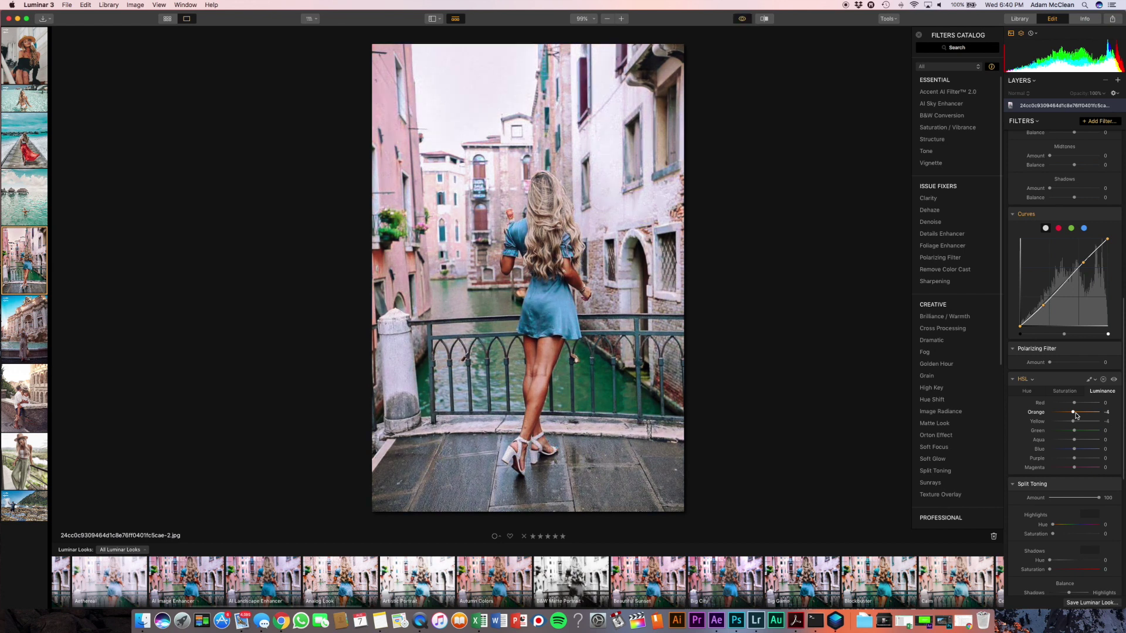
key("backslash")
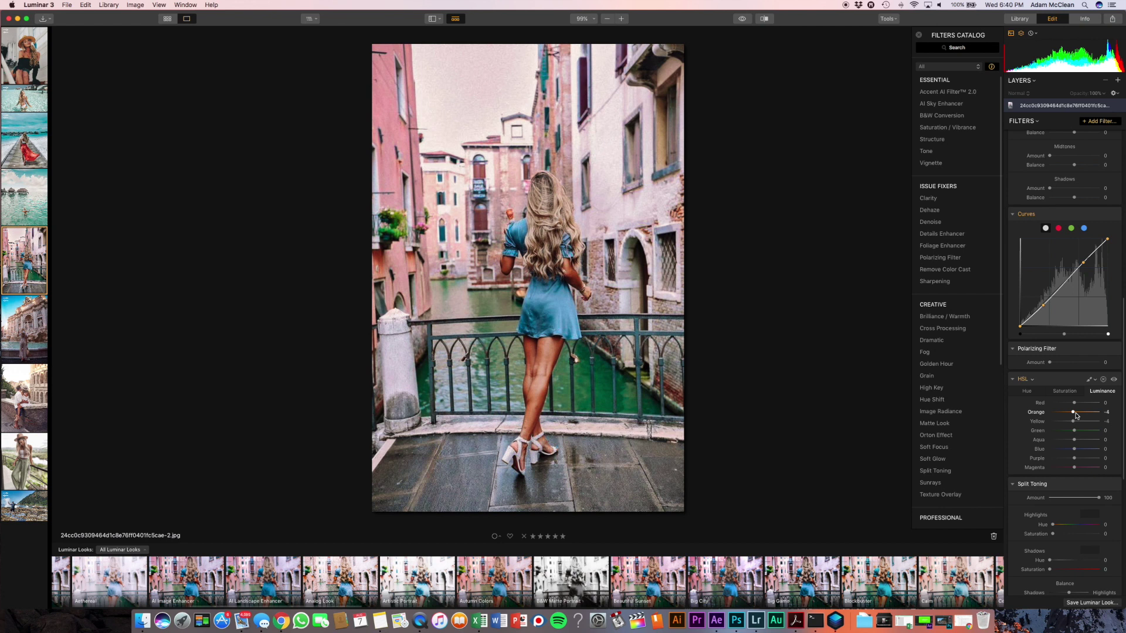
scroll(1076, 415, "down", 5)
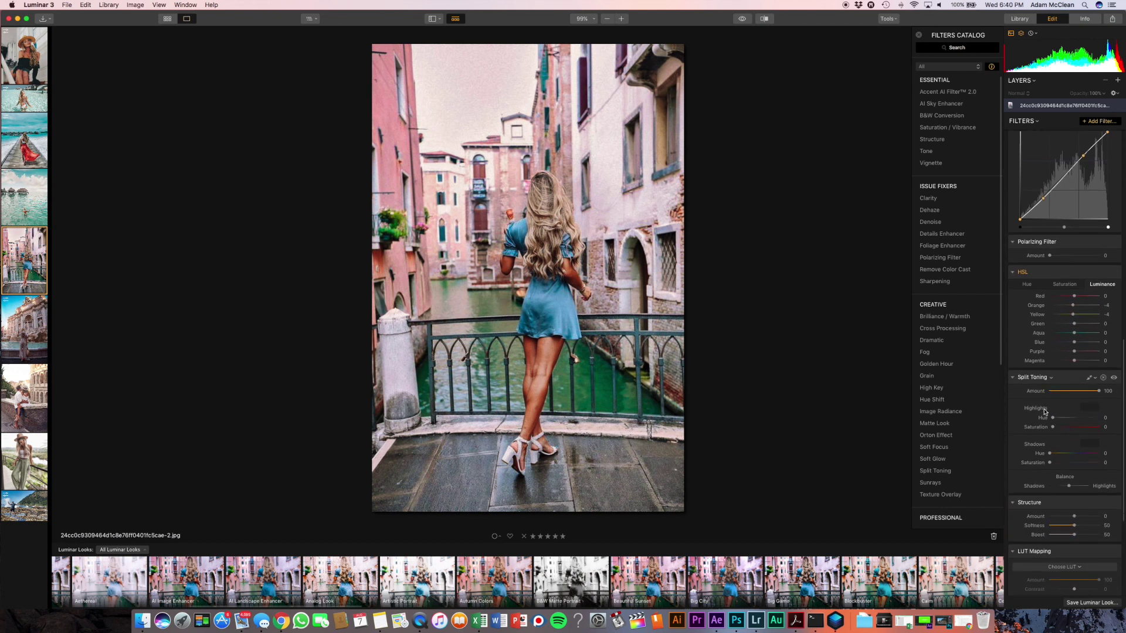
Step: Set Split Toning highlight hue to 174, compare with the original, then open the boardwalk photo
left_click_drag(1053, 417, 1078, 418)
left_click_drag(1075, 418, 1050, 464)
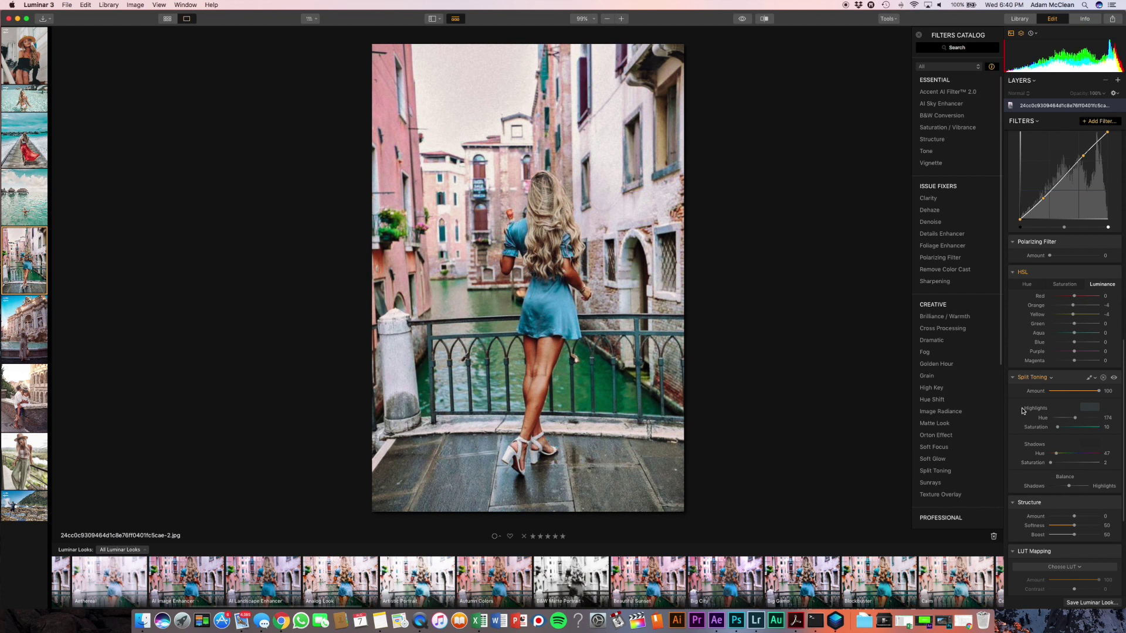
key("backslash")
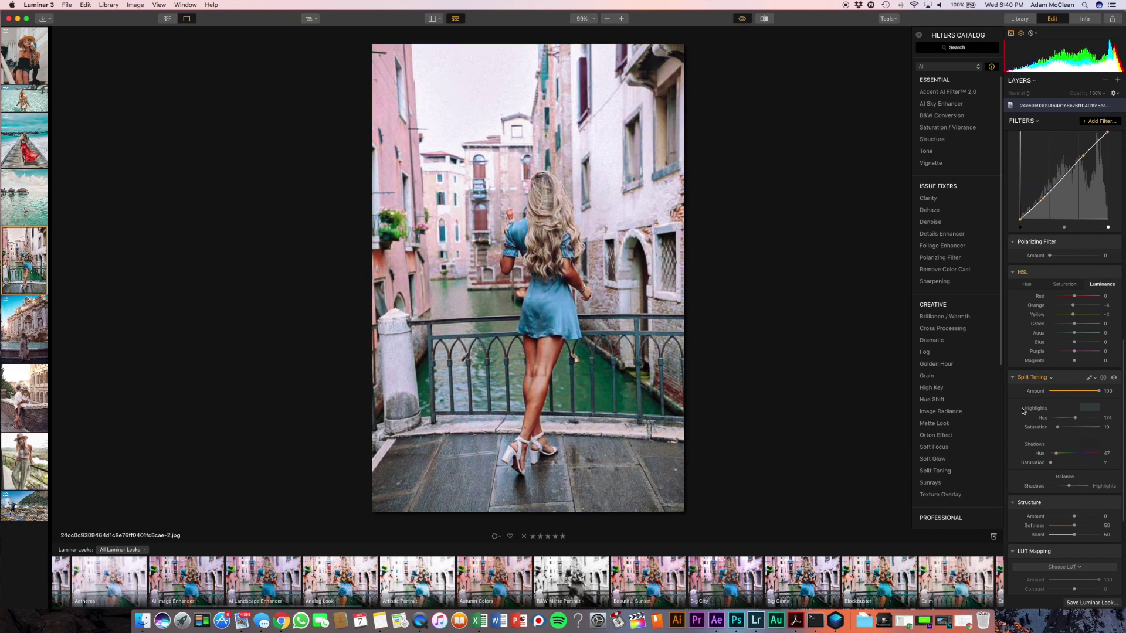
key("backslash")
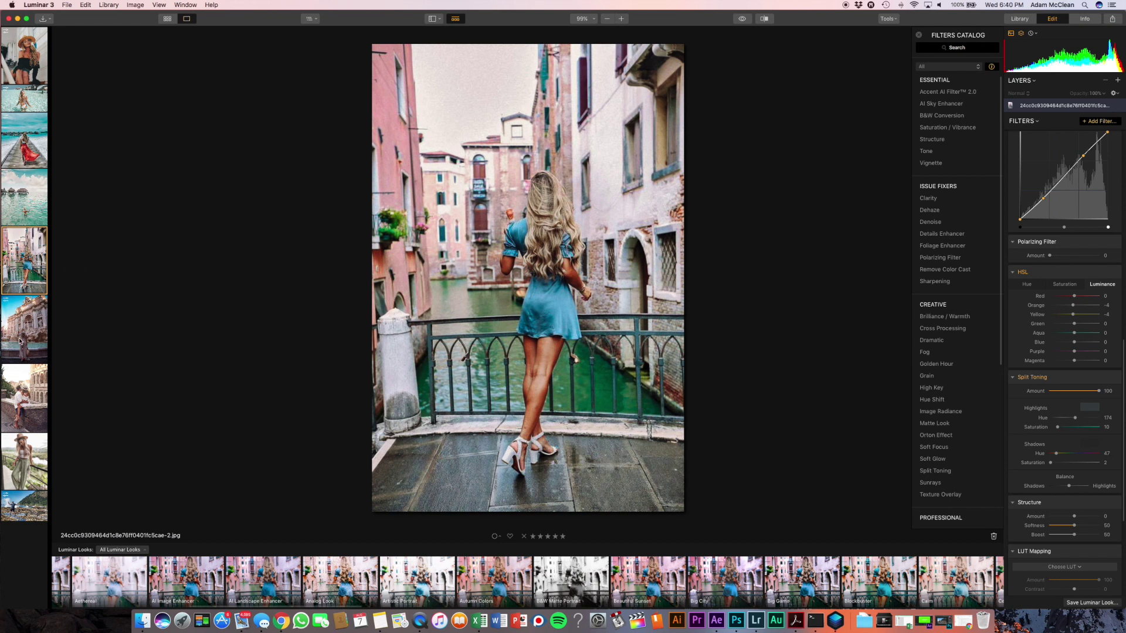
left_click(32, 147)
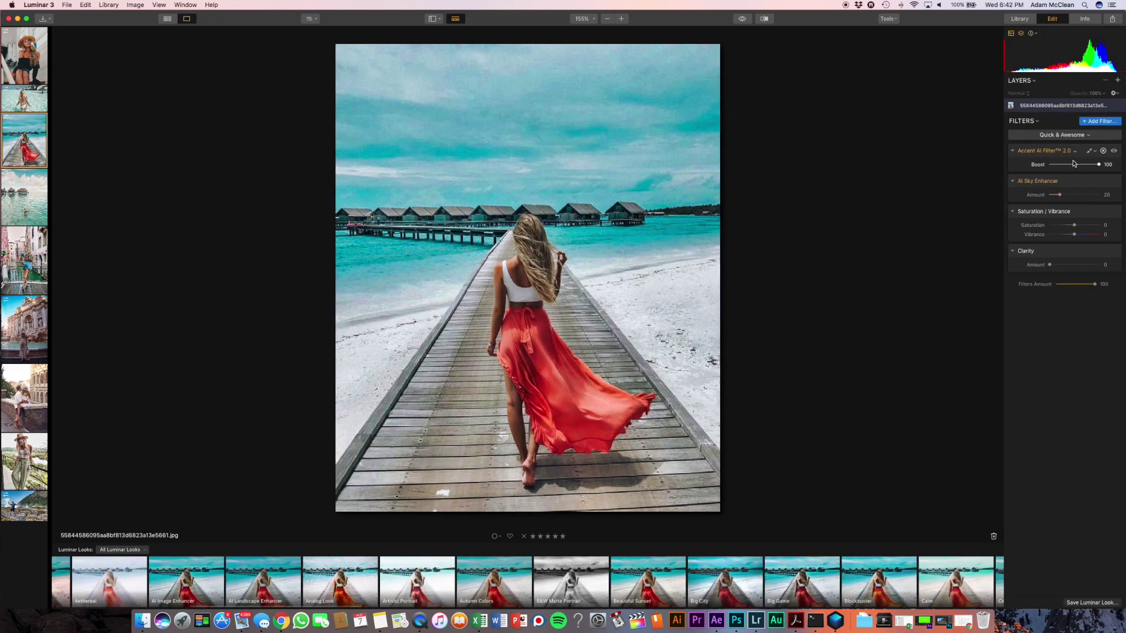
Step: Lower Accent AI Boost, switch to Professional, view at 100%, and warm Temperature to 4
left_click_drag(1099, 165, 1050, 194)
left_click(1062, 137)
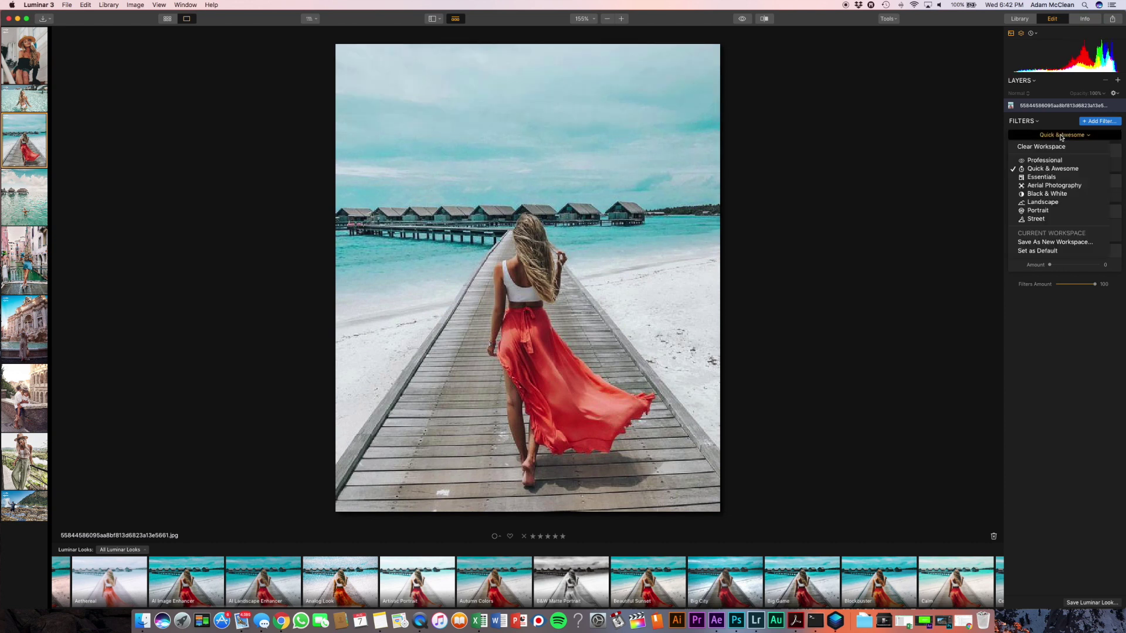
left_click(1051, 158)
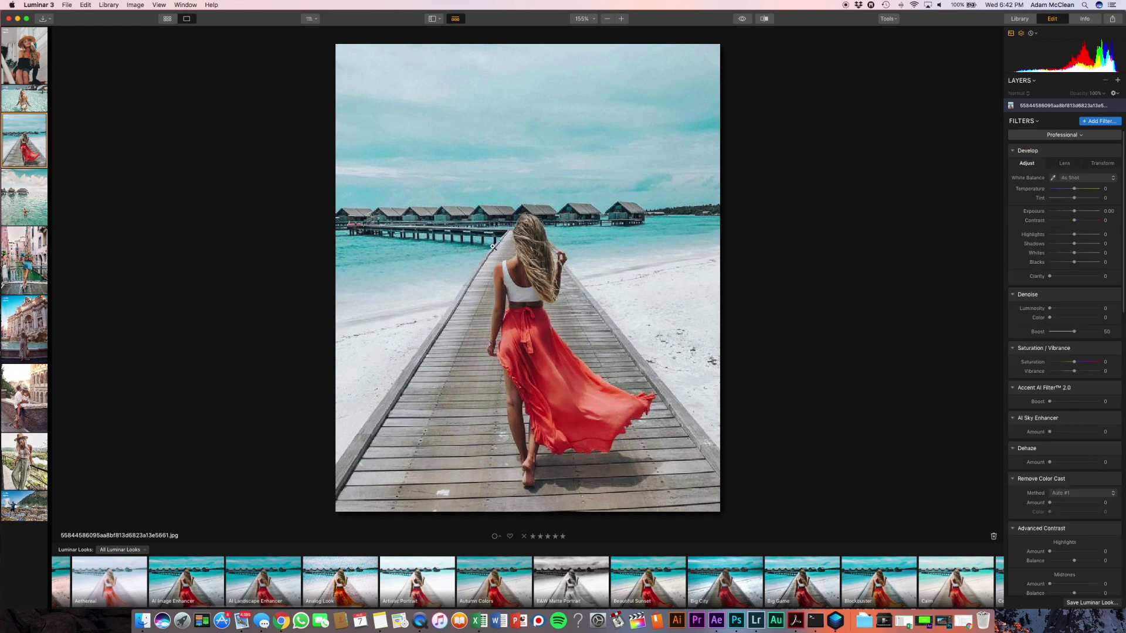
left_click(554, 260)
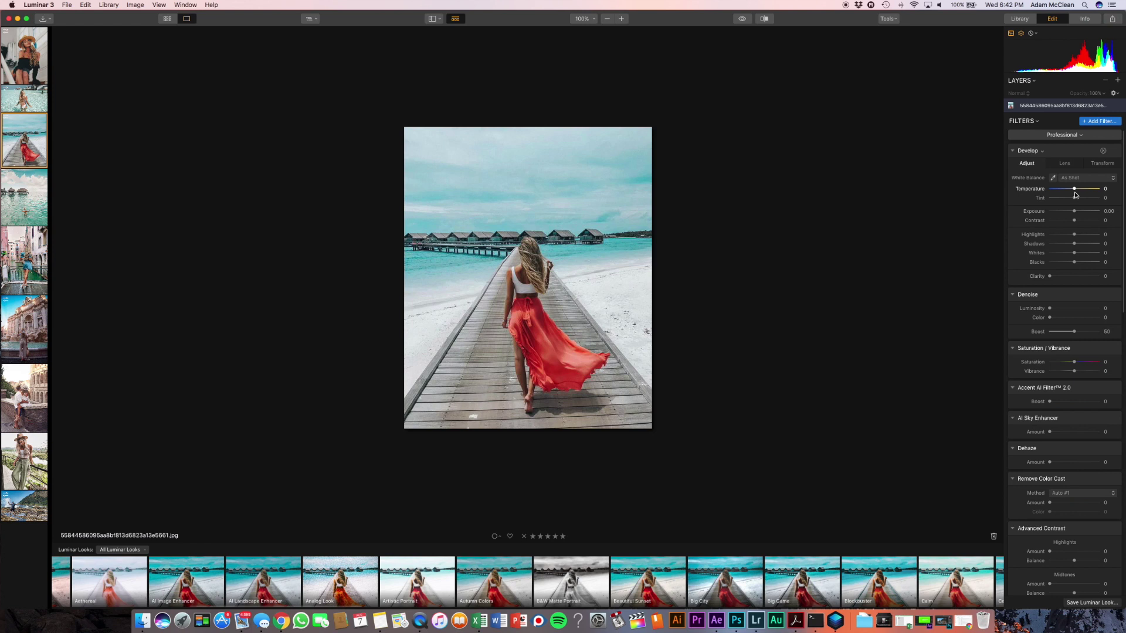
left_click_drag(1075, 189, 1077, 190)
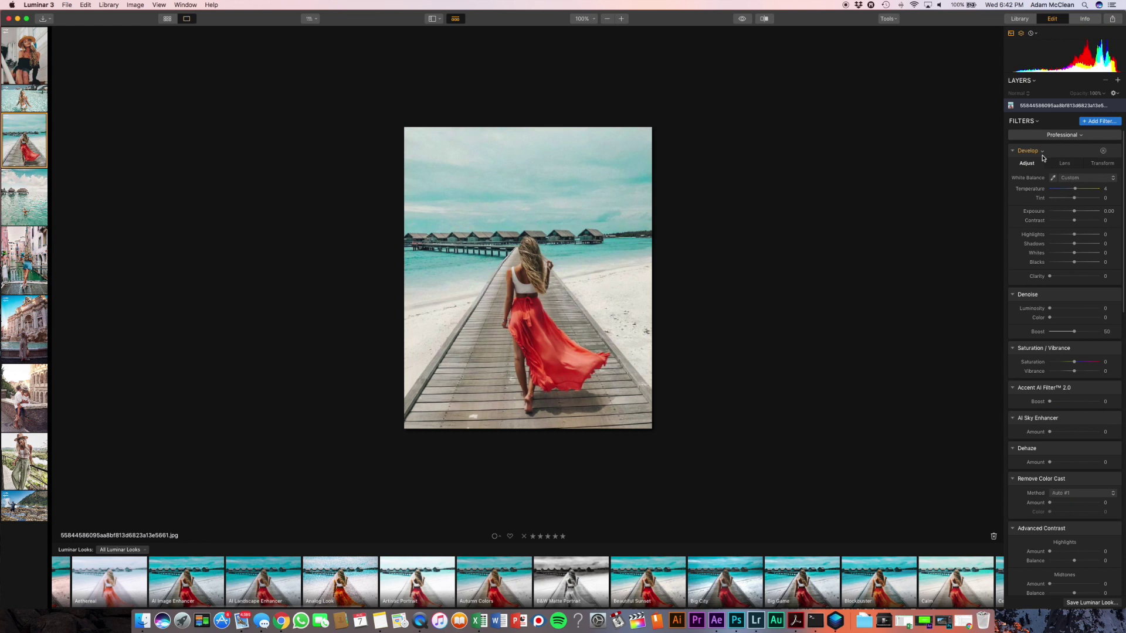
left_click(1094, 121)
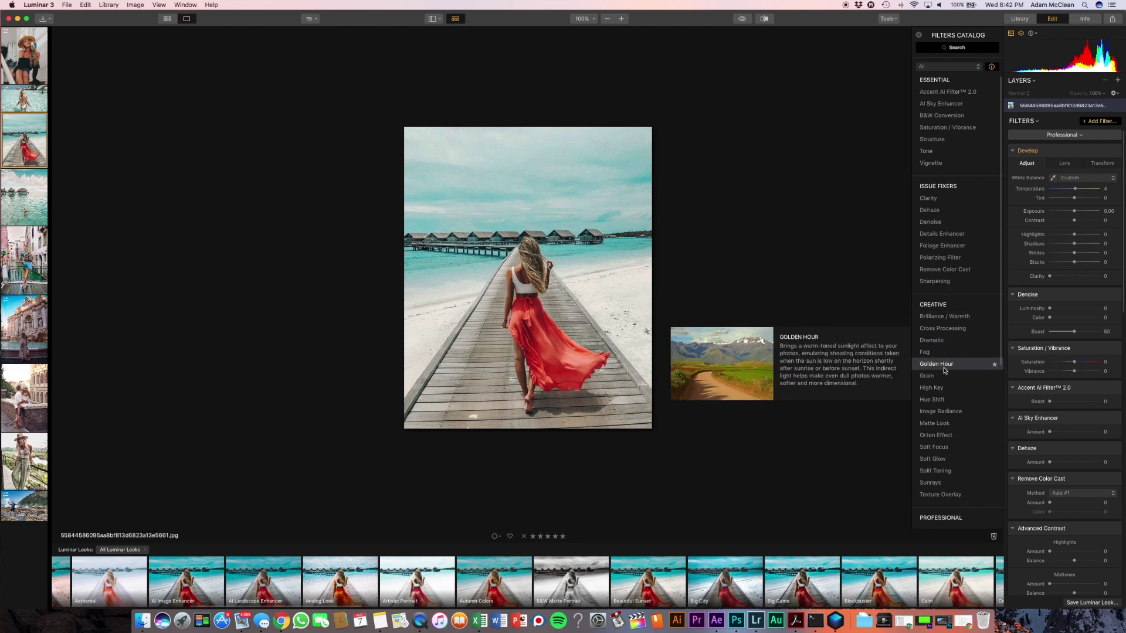
Step: Give the boardwalk photo Golden Hour at Amount 24, Saturation -10, and AI Sky Enhancer at 3
left_click(945, 366)
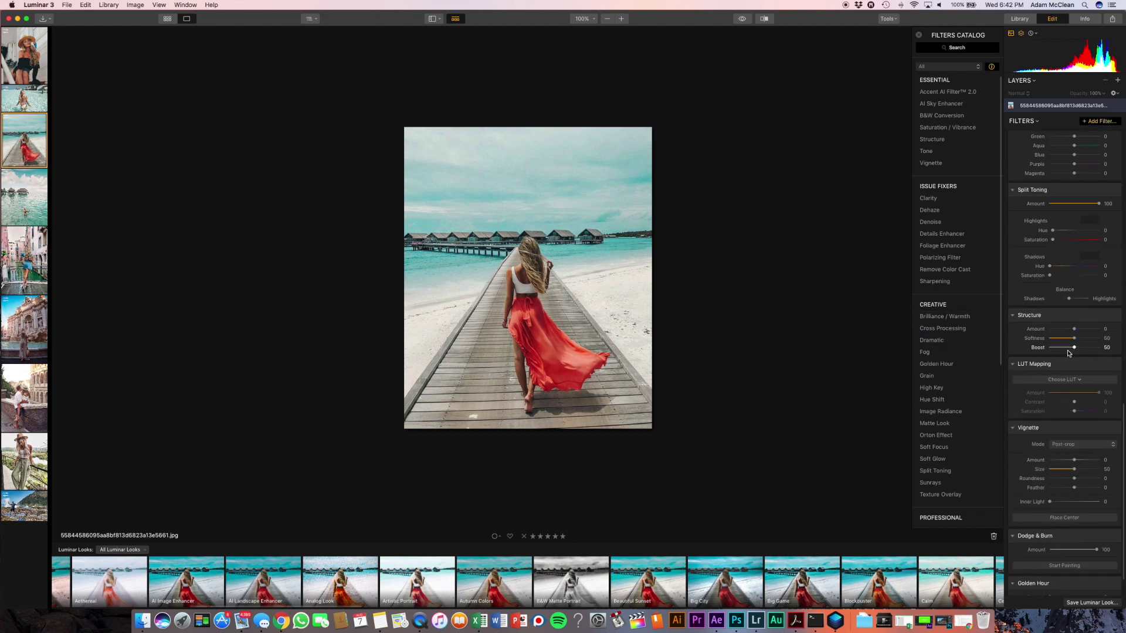
scroll(1067, 353, "up", 15)
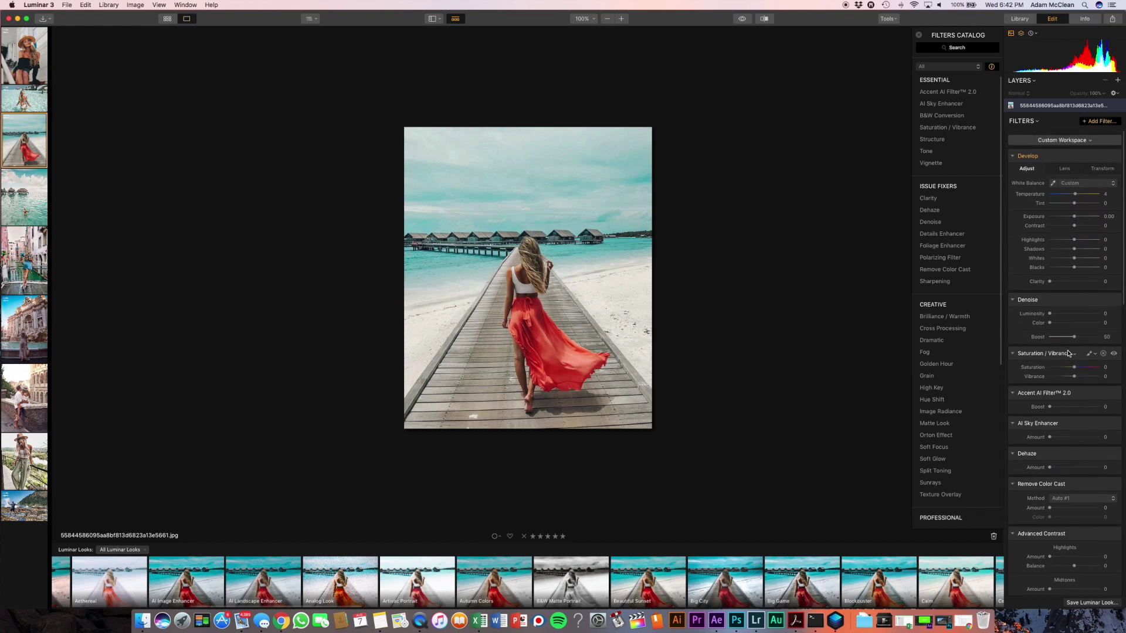
scroll(1069, 353, "down", 3)
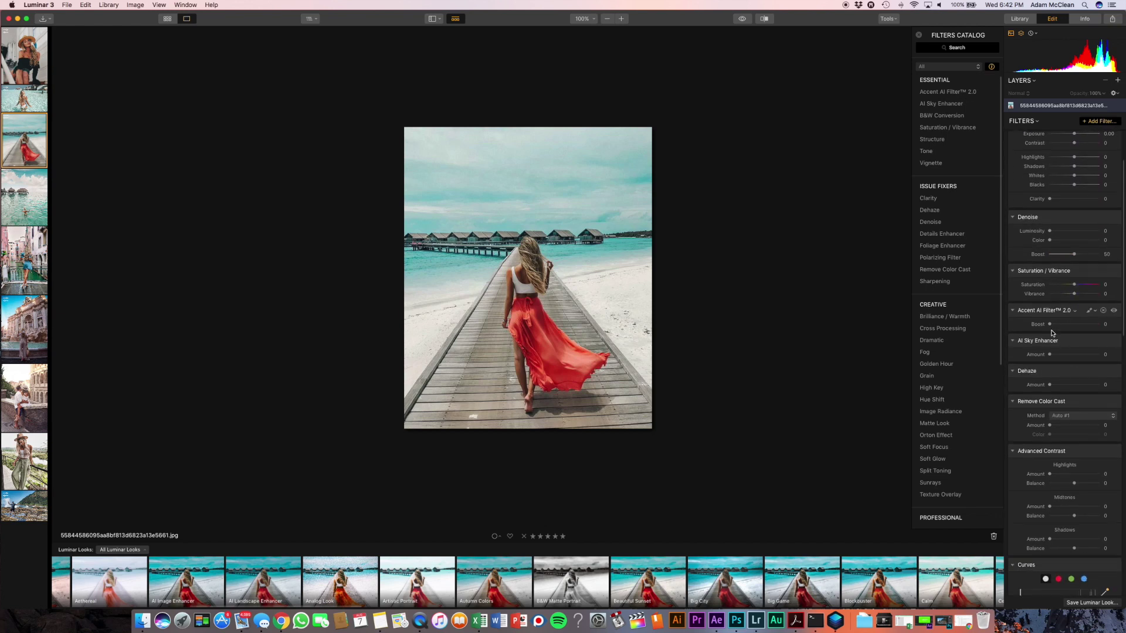
left_click_drag(1050, 325, 1052, 356)
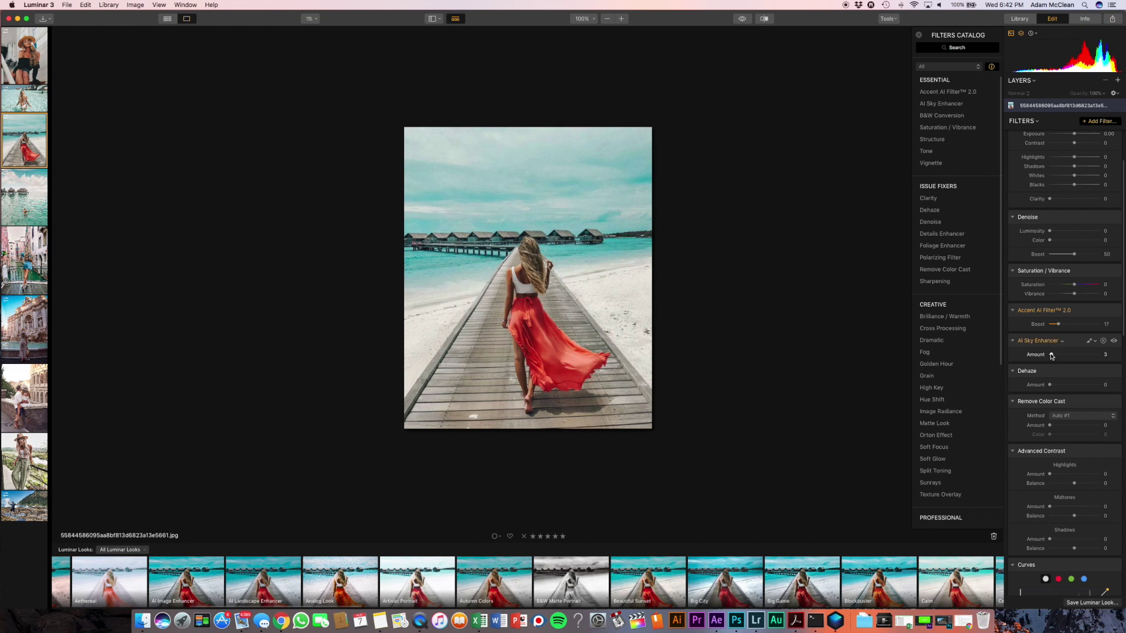
scroll(1052, 356, "down", 10)
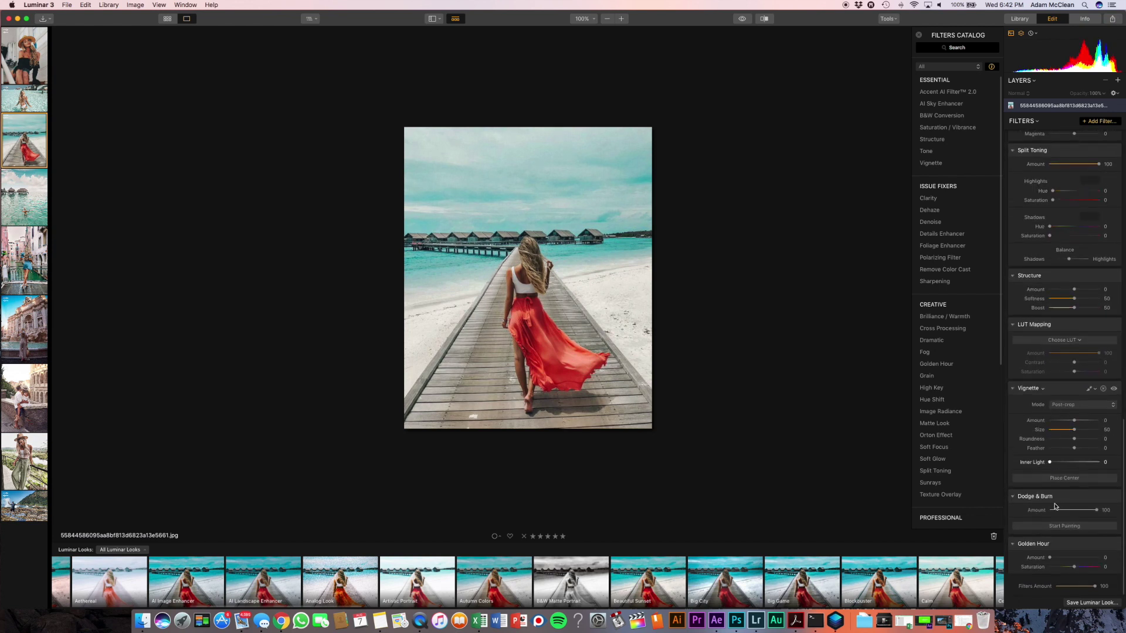
left_click_drag(1051, 559, 1076, 572)
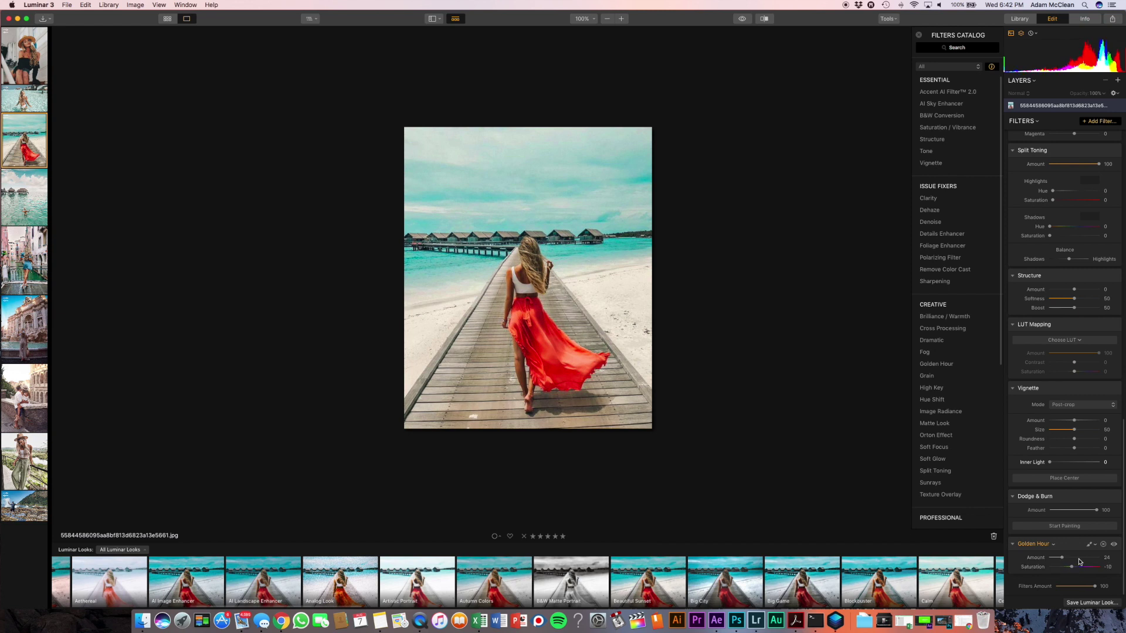
scroll(1082, 244, "up", 15)
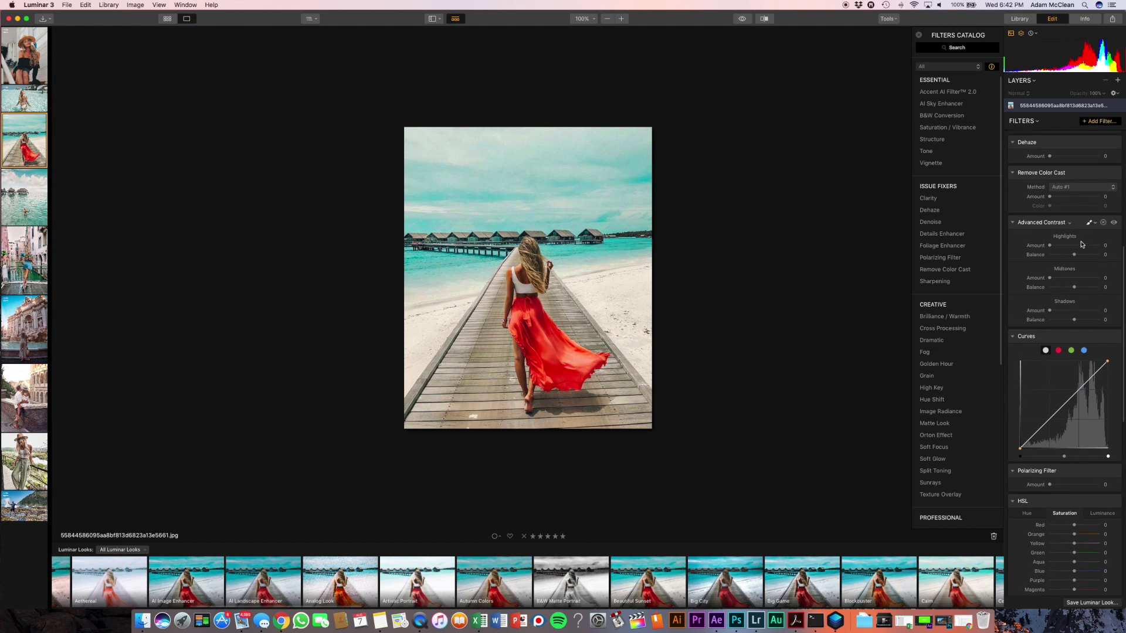
Step: In HSL, darken Yellow luminance slightly and lower saturation to Orange -7 and Yellow -3
scroll(1082, 244, "up", 5)
scroll(1080, 246, "down", 10)
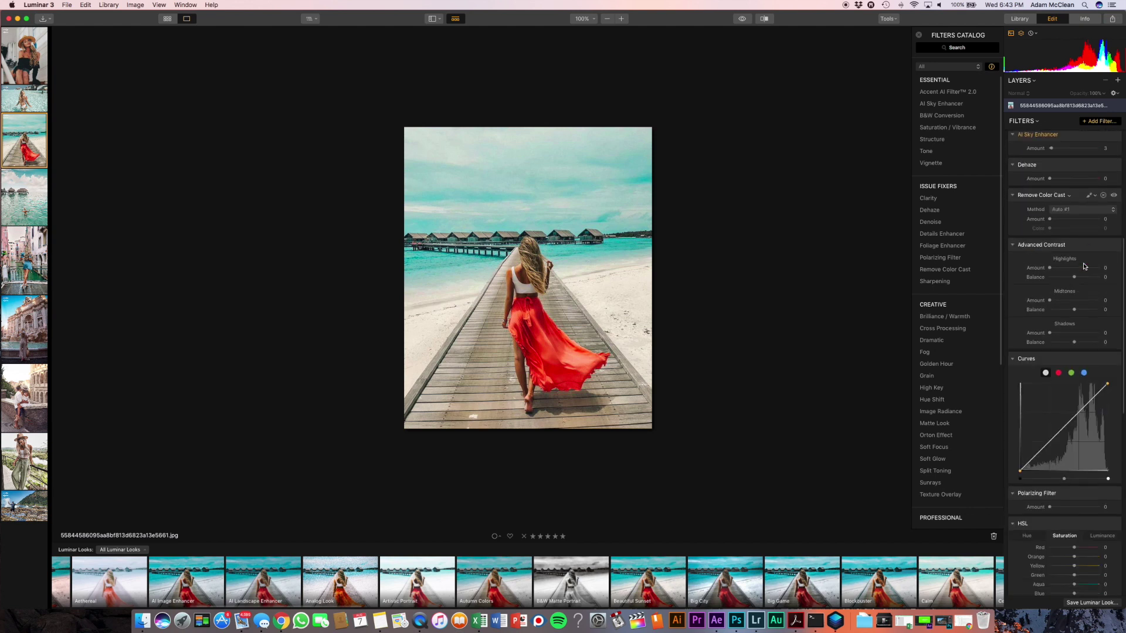
scroll(1069, 489, "down", 3)
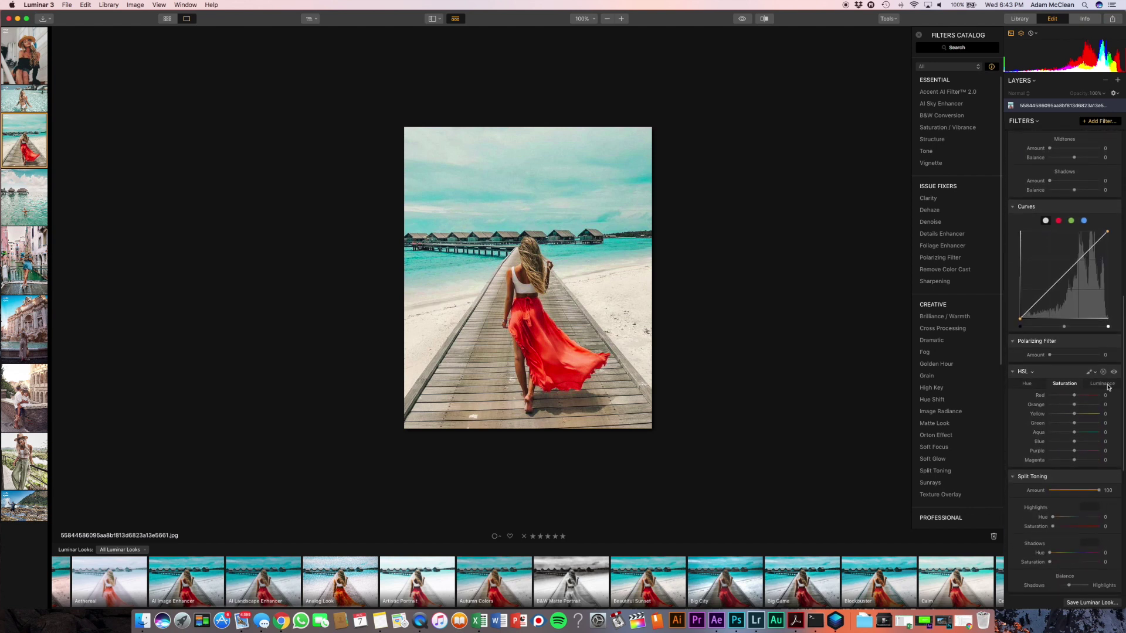
left_click(1102, 384)
left_click_drag(1075, 416, 1074, 407)
left_click(1070, 386)
left_click_drag(1075, 406, 1071, 414)
Step: Lift the tone curve with two points and compare against the unedited original
left_click_drag(1088, 250, 1088, 248)
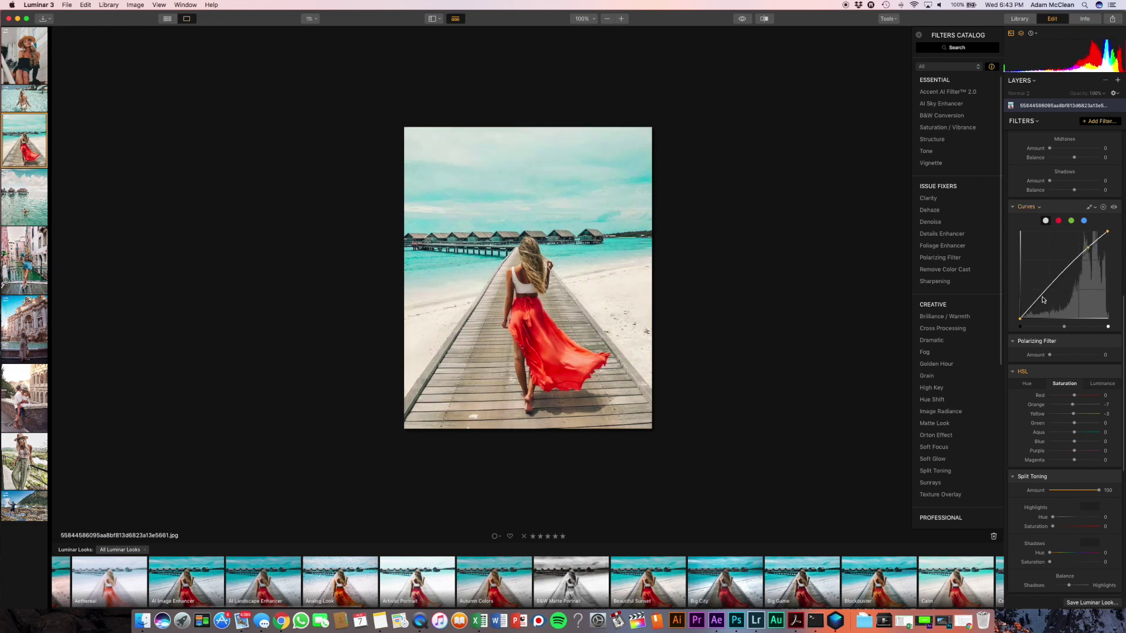
left_click_drag(1043, 296, 1043, 298)
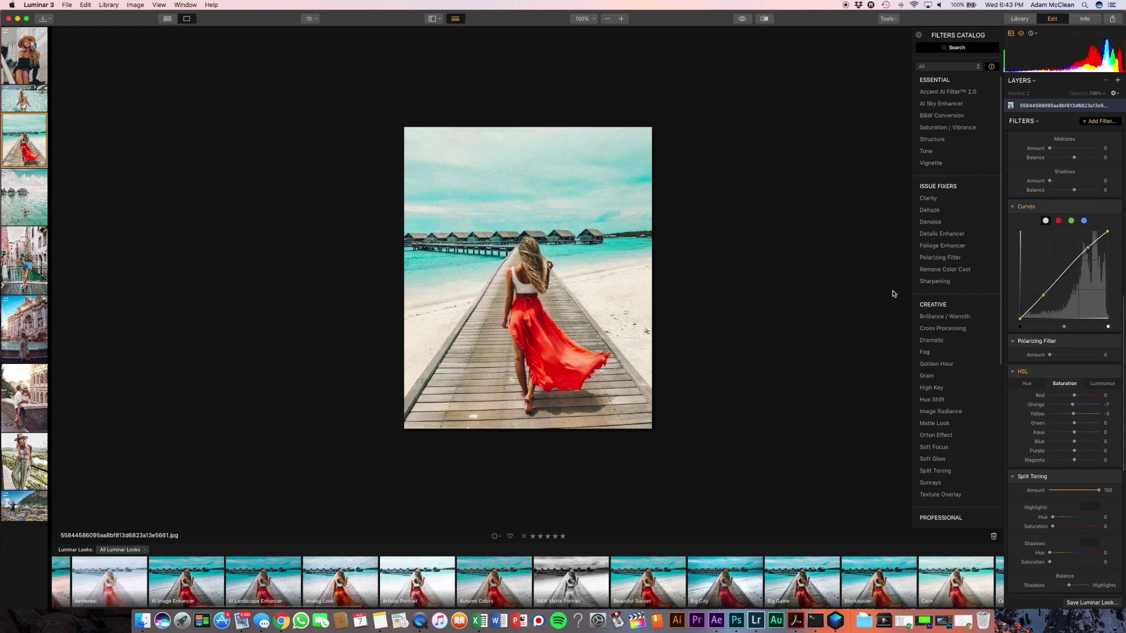
key("backslash")
key("backslash")
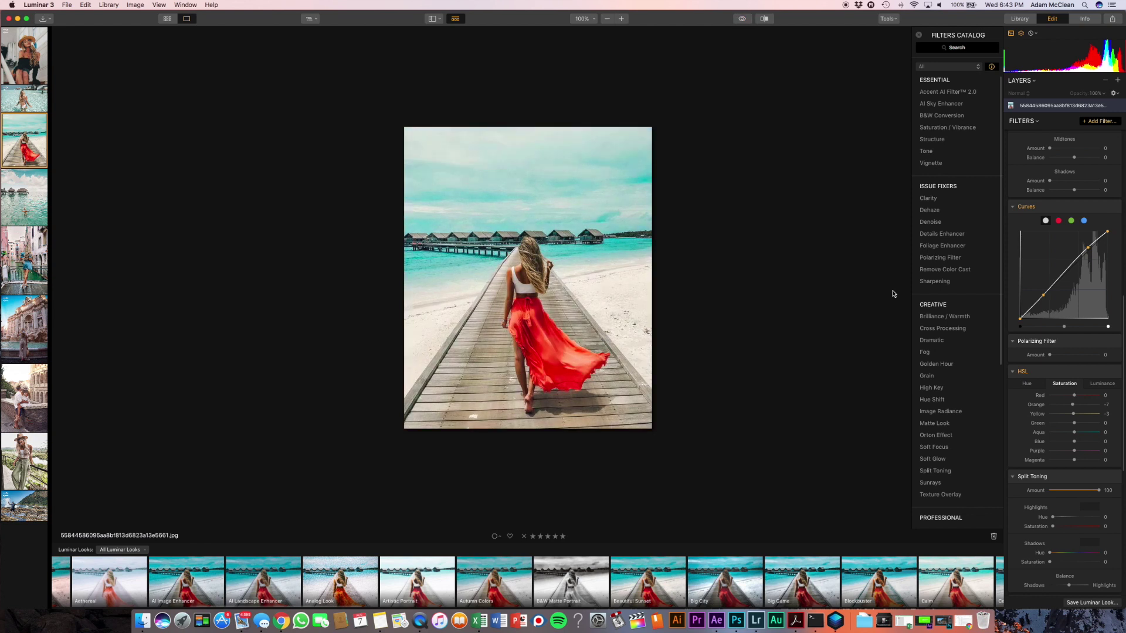